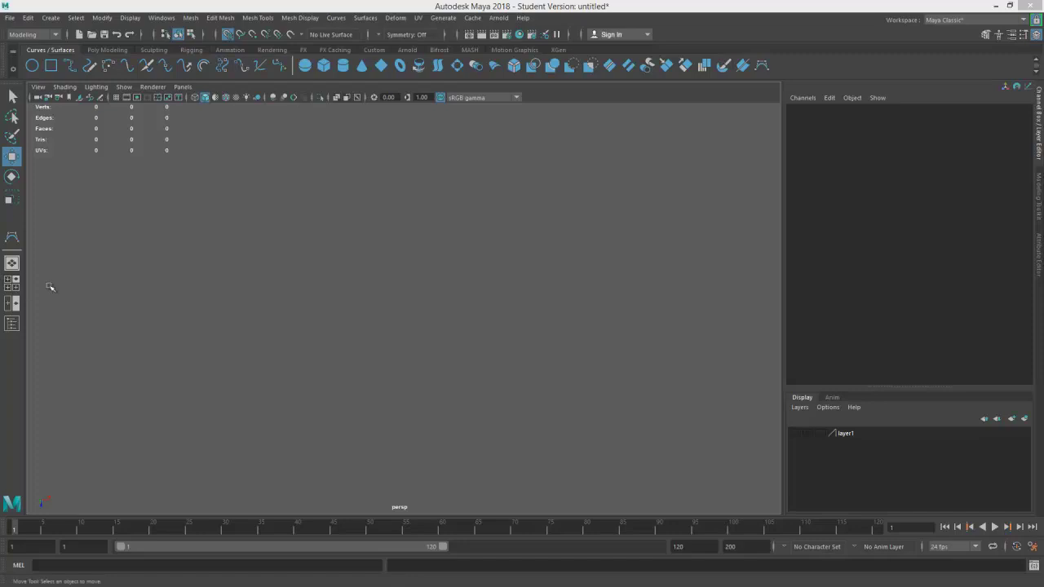
# - Turn on the grid and make the top view the single maximized viewport
pyautogui.click(15, 285)
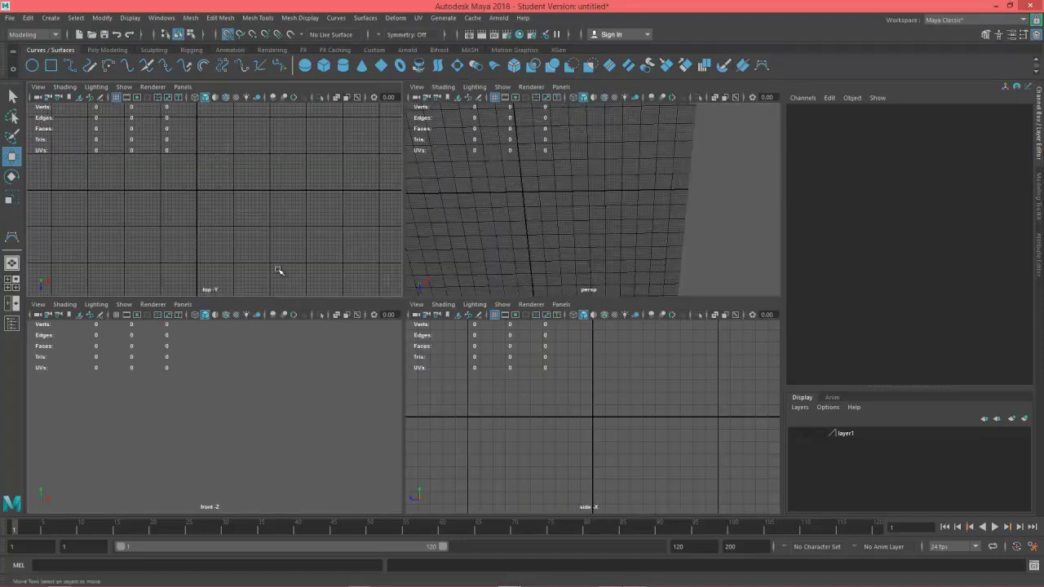
pyautogui.press('space')
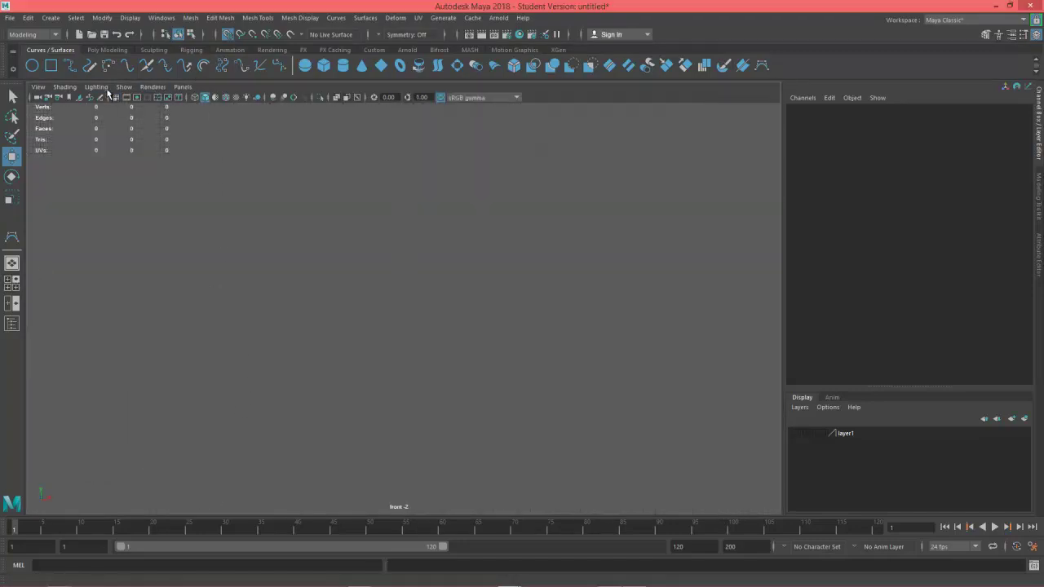
pyautogui.click(116, 97)
pyautogui.keyDown('alt'); pyautogui.moveTo(343, 198); pyautogui.dragTo(351, 385, button='middle'); pyautogui.keyUp('alt')
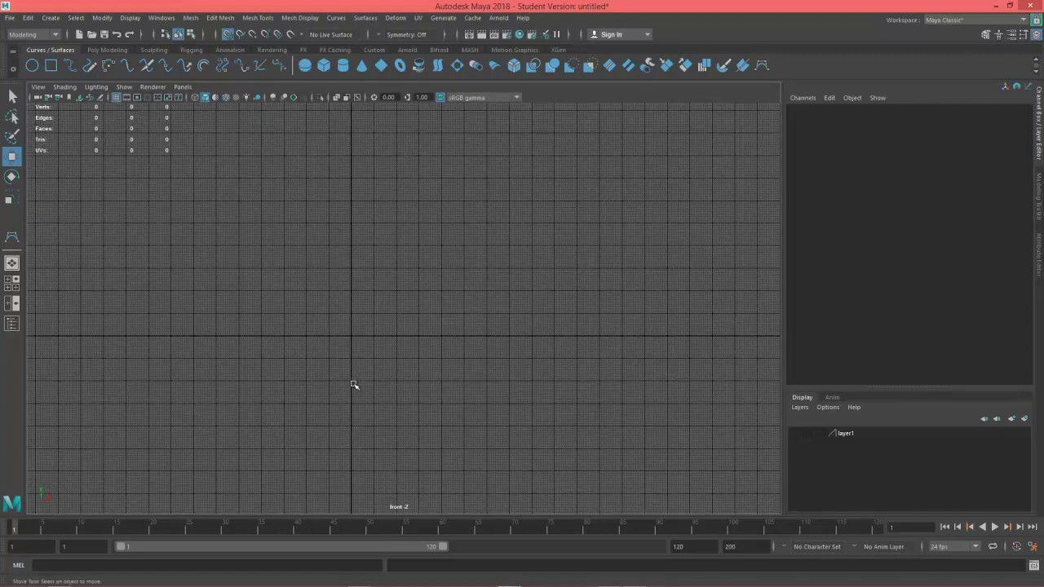
pyautogui.keyDown('alt'); pyautogui.moveTo(248, 240); pyautogui.dragTo(254, 200, button='middle'); pyautogui.keyUp('alt')
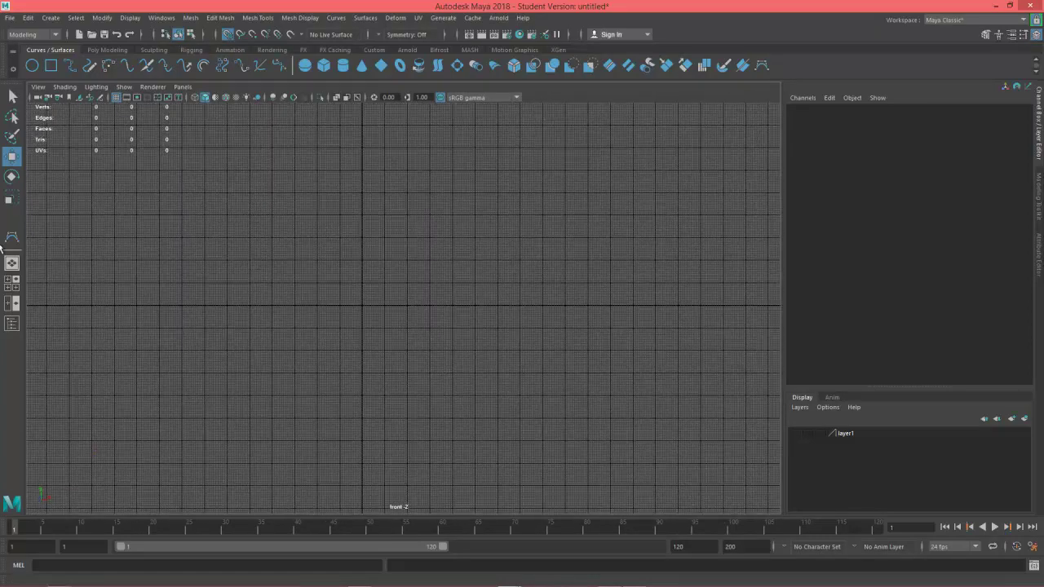
pyautogui.press('space')
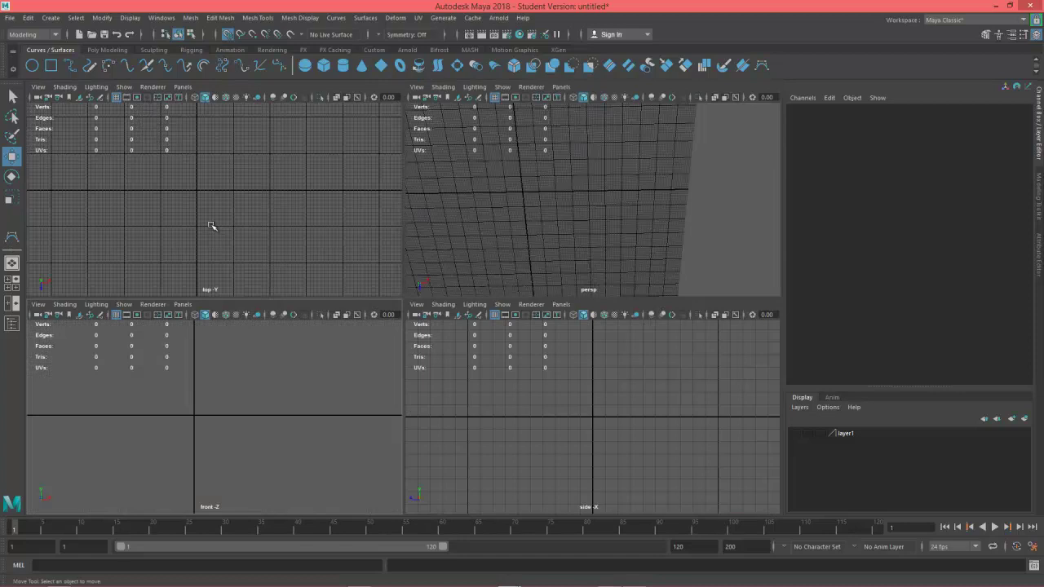
pyautogui.press('space')
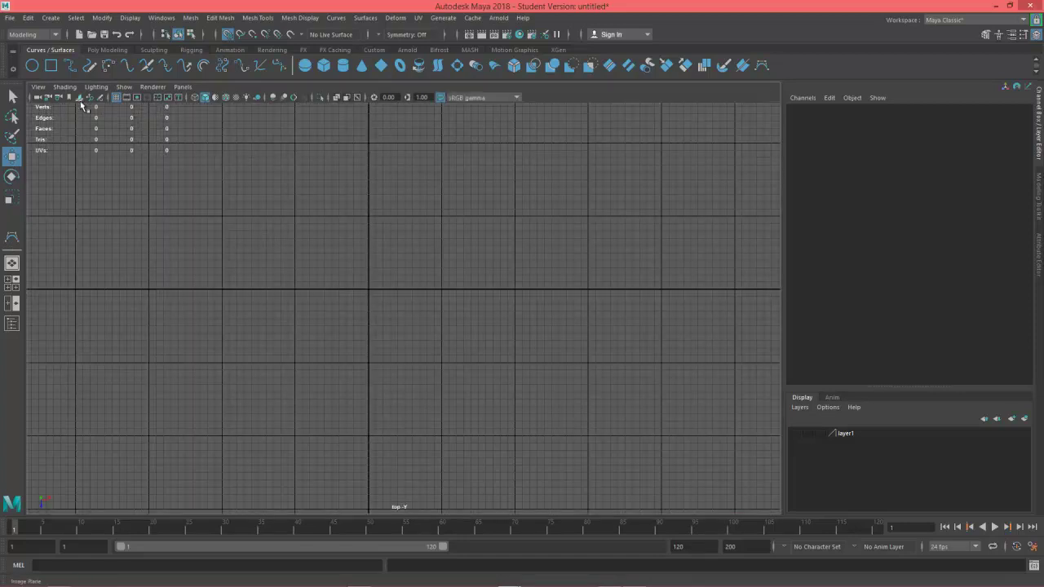
# - Create a NURBS circle at the origin and set Scale X, Y and Z to 10
pyautogui.click(33, 69)
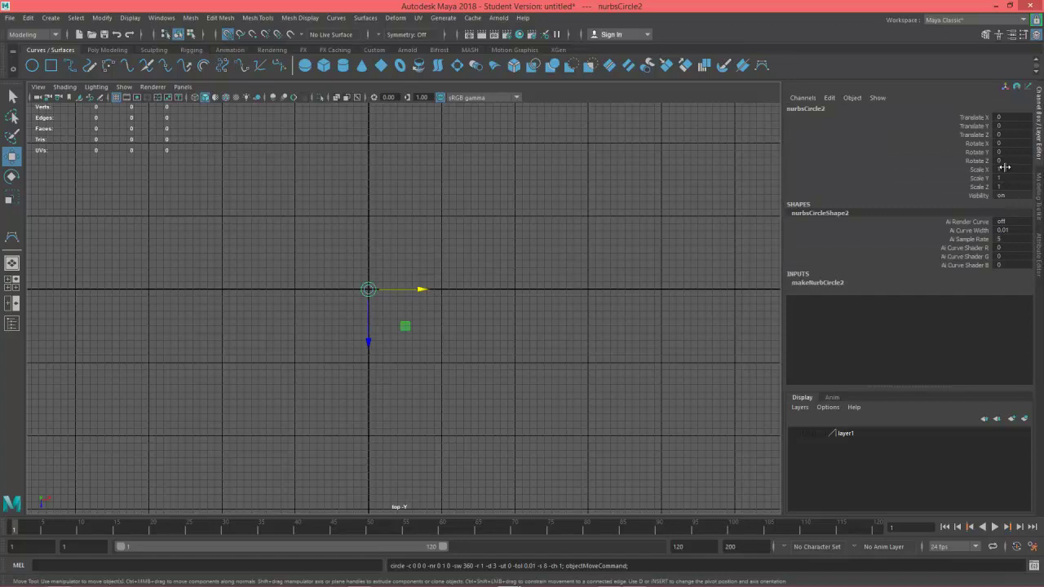
pyautogui.moveTo(1004, 167); pyautogui.dragTo(1008, 186)
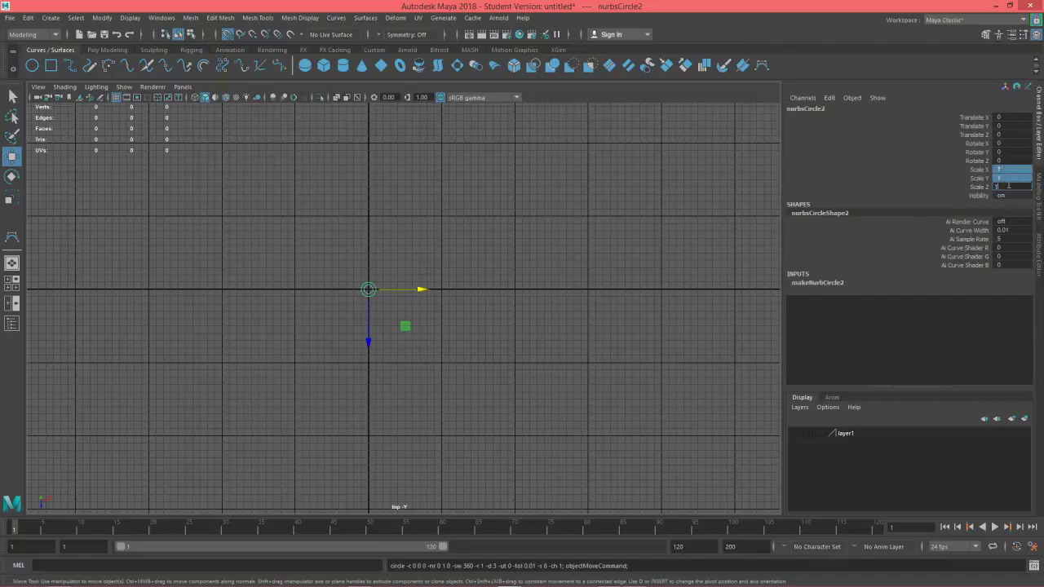
pyautogui.write('10')
pyautogui.press('Return')
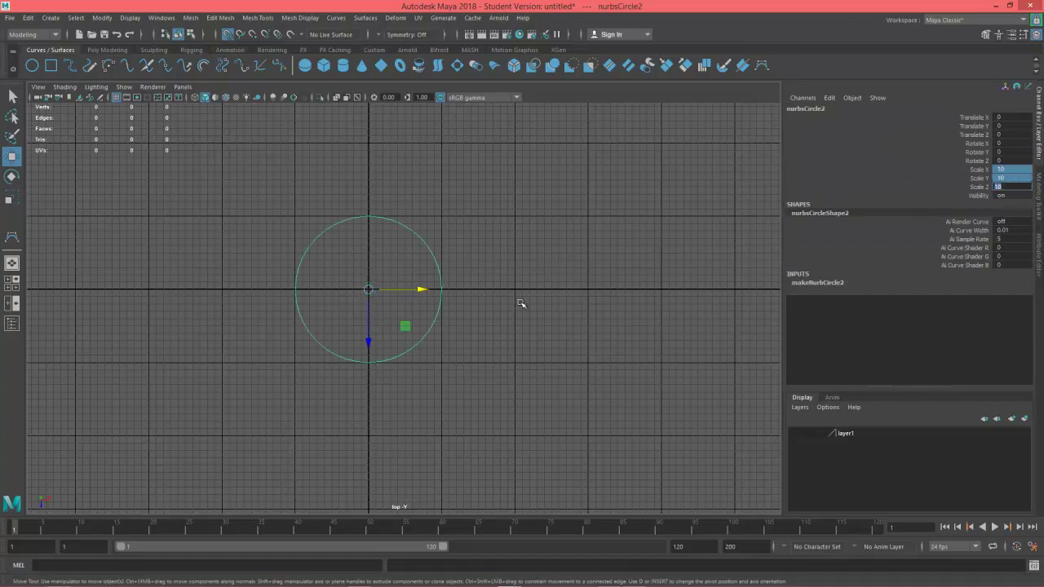
pyautogui.keyDown('alt'); pyautogui.moveTo(521, 303); pyautogui.dragTo(511, 305, button='middle'); pyautogui.keyUp('alt')
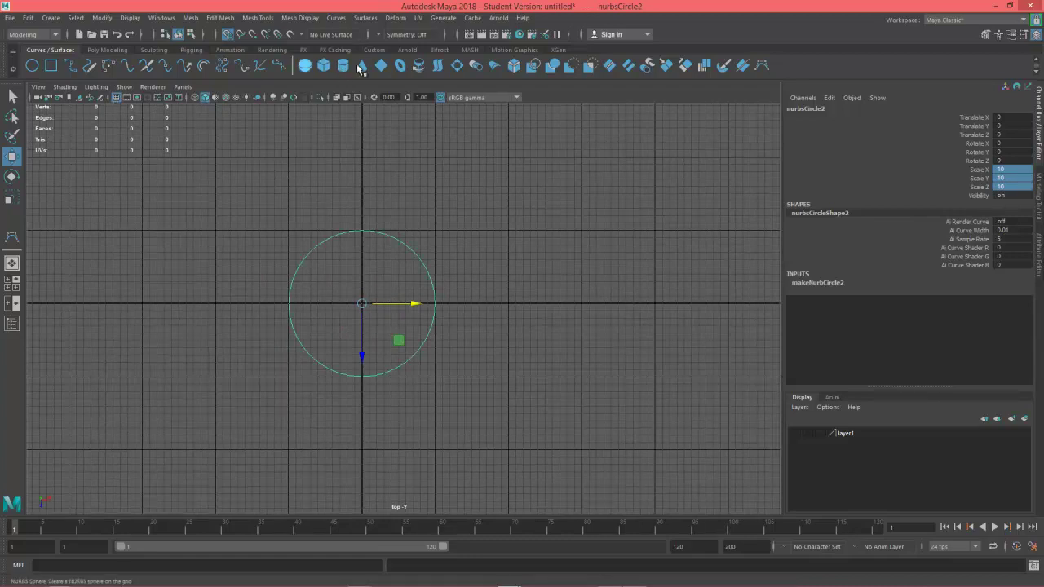
# - Open the CV Curve Tool settings with degree 1 Linear and shrink the settings window
pyautogui.doubleClick(762, 65)
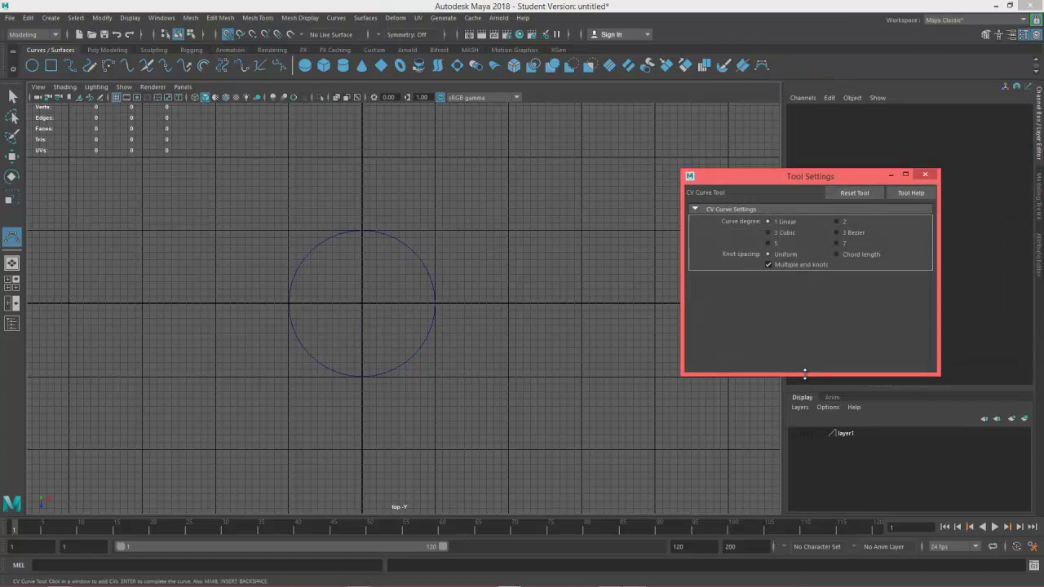
pyautogui.moveTo(804, 375); pyautogui.dragTo(795, 299)
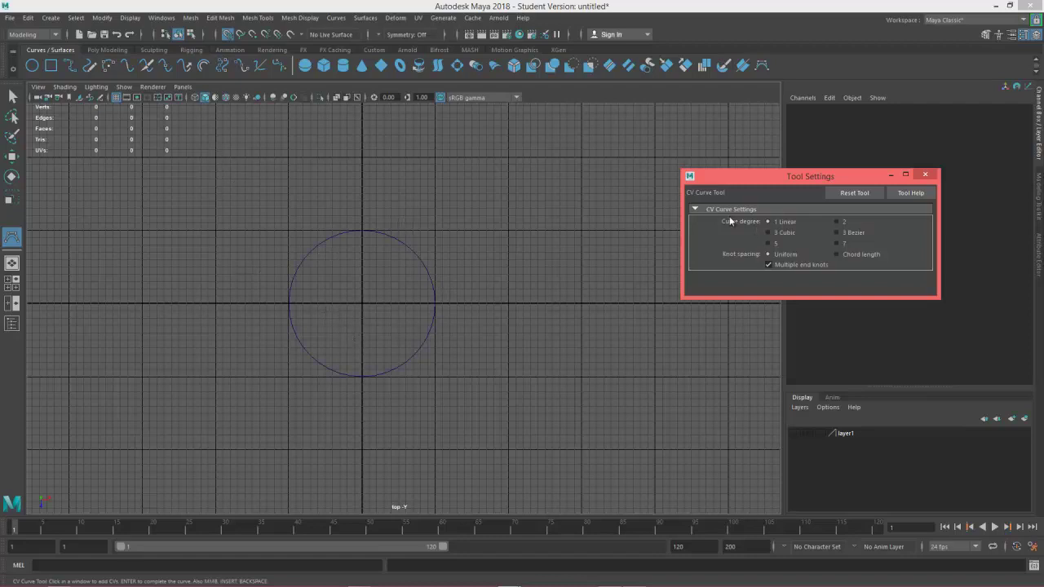
# - Select the circle with the Move tool and display its control vertices
pyautogui.press('w')
pyautogui.click(410, 249)
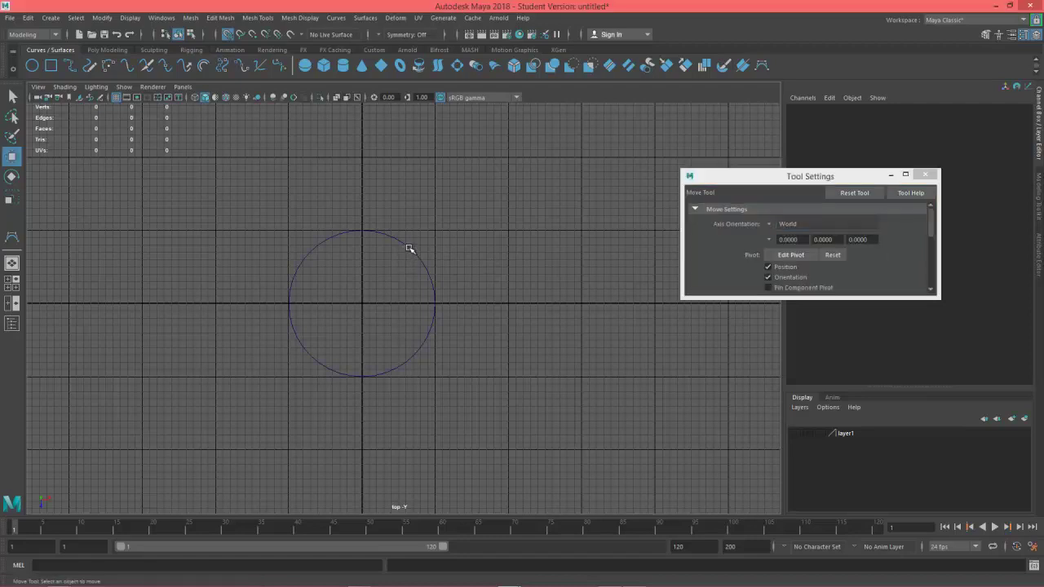
pyautogui.rightClick(413, 253)
pyautogui.click(359, 250)
# - Locate cv[0] at the circle's top-right and cv[1] at its top
pyautogui.moveTo(414, 237); pyautogui.dragTo(437, 252)
pyautogui.scroll(4, 423, 245)
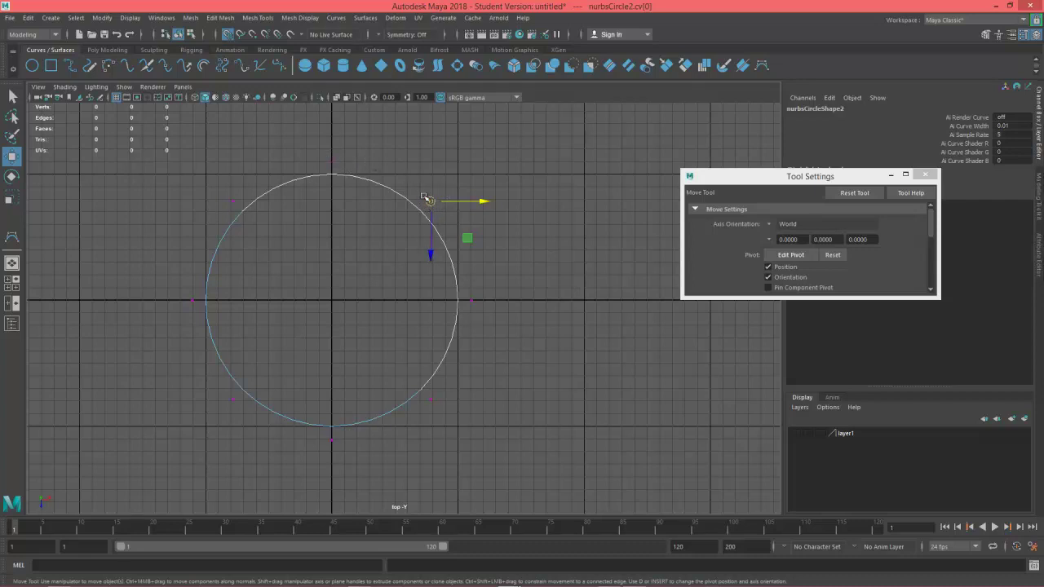
pyautogui.click(349, 167)
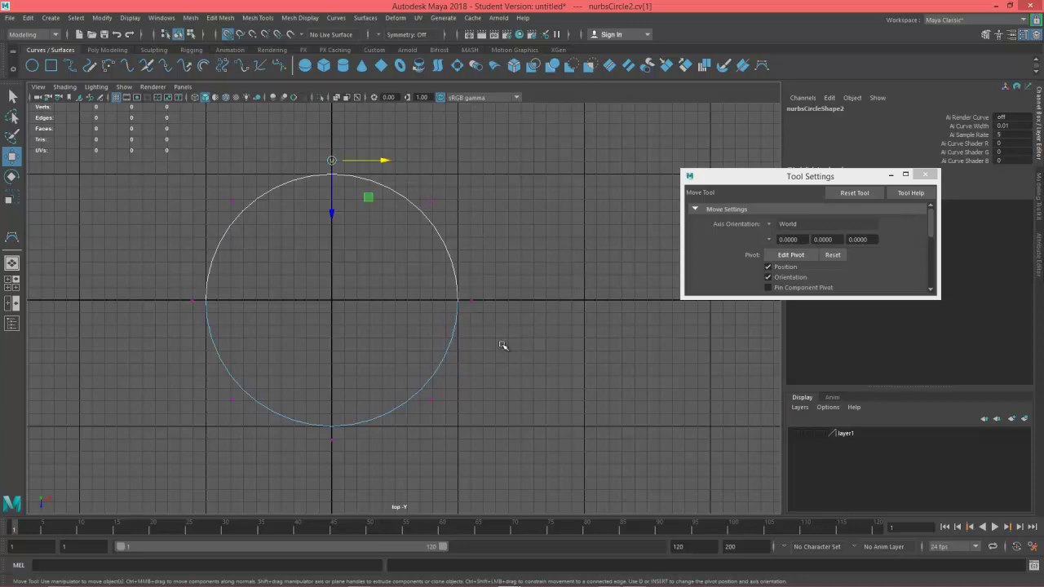
pyautogui.scroll(-4, 474, 324)
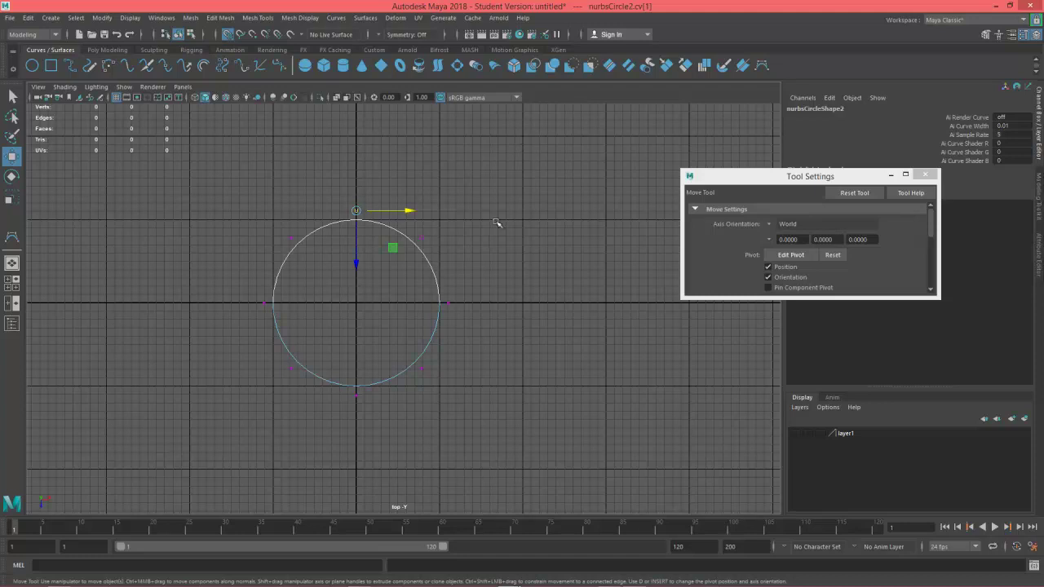
# - Place linear CV curve points at the square's top-right, top-left, bottom-left and bottom-right corners
pyautogui.click(762, 65)
pyautogui.keyDown('alt'); pyautogui.moveTo(518, 261); pyautogui.dragTo(519, 300, button='middle'); pyautogui.keyUp('alt')
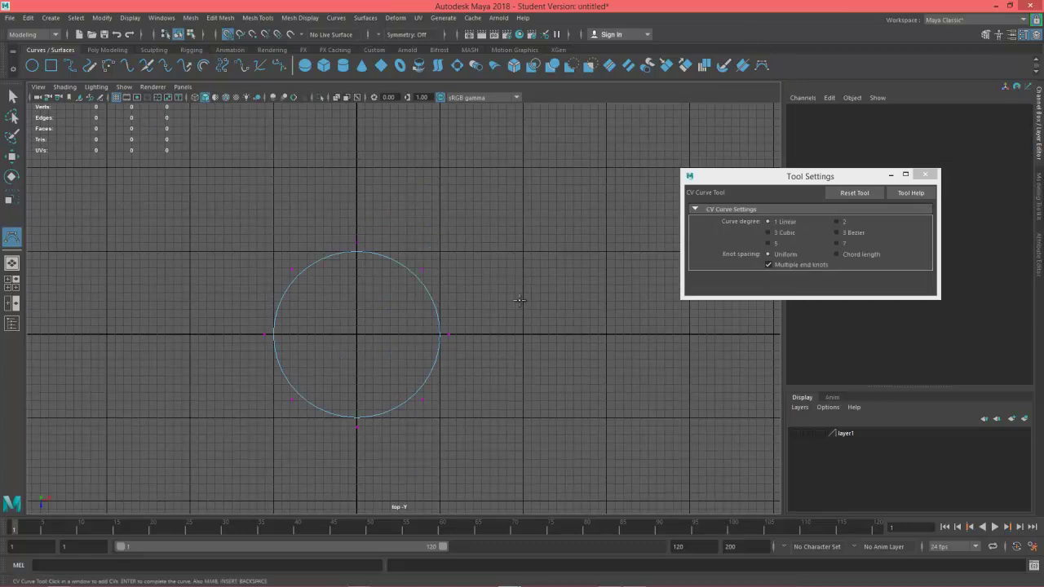
pyautogui.click(523, 168)
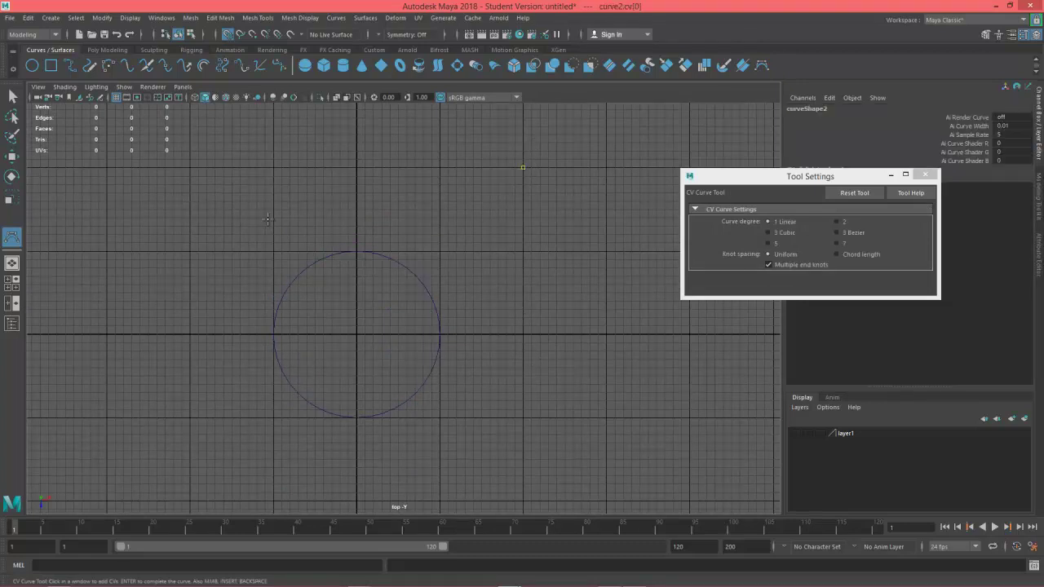
pyautogui.click(190, 167)
pyautogui.keyDown('alt'); pyautogui.moveTo(247, 306); pyautogui.dragTo(246, 261, button='middle'); pyautogui.keyUp('alt')
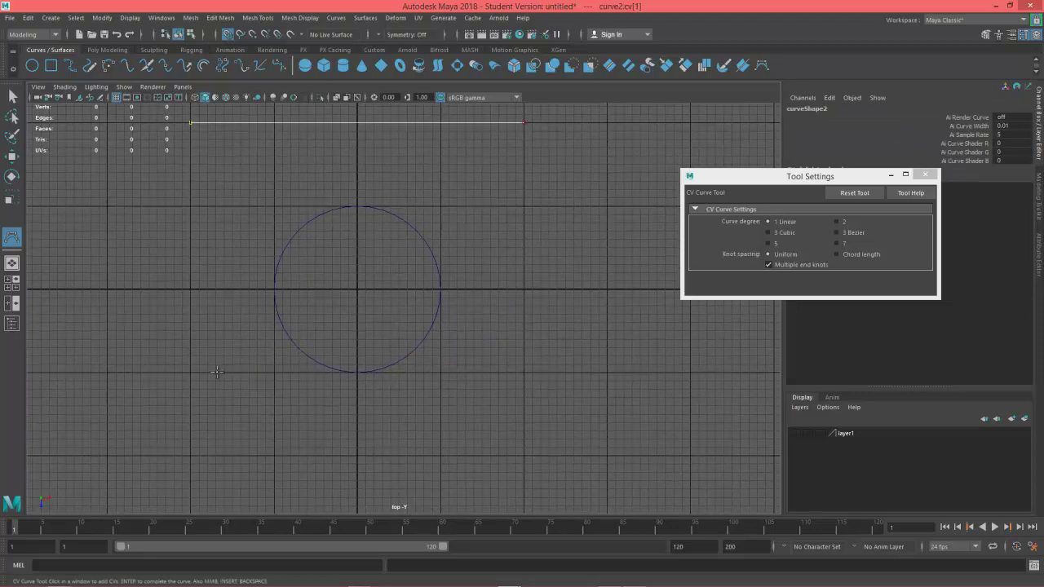
pyautogui.click(190, 455)
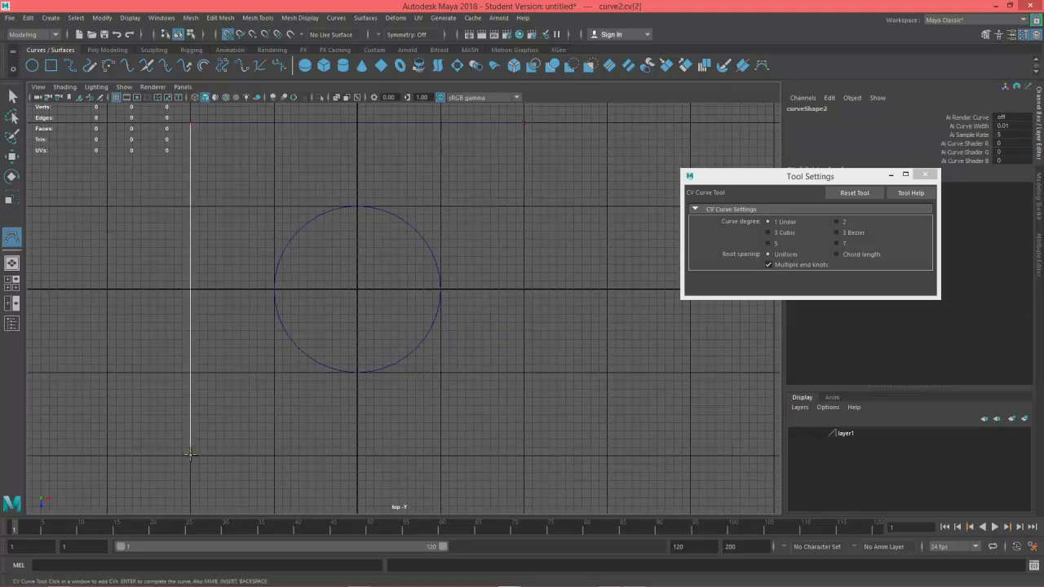
pyautogui.click(525, 456)
# - Close the square back at the top-right corner and switch to the perspective view
pyautogui.keyDown('alt'); pyautogui.moveTo(527, 346); pyautogui.dragTo(518, 441, button='middle'); pyautogui.keyUp('alt')
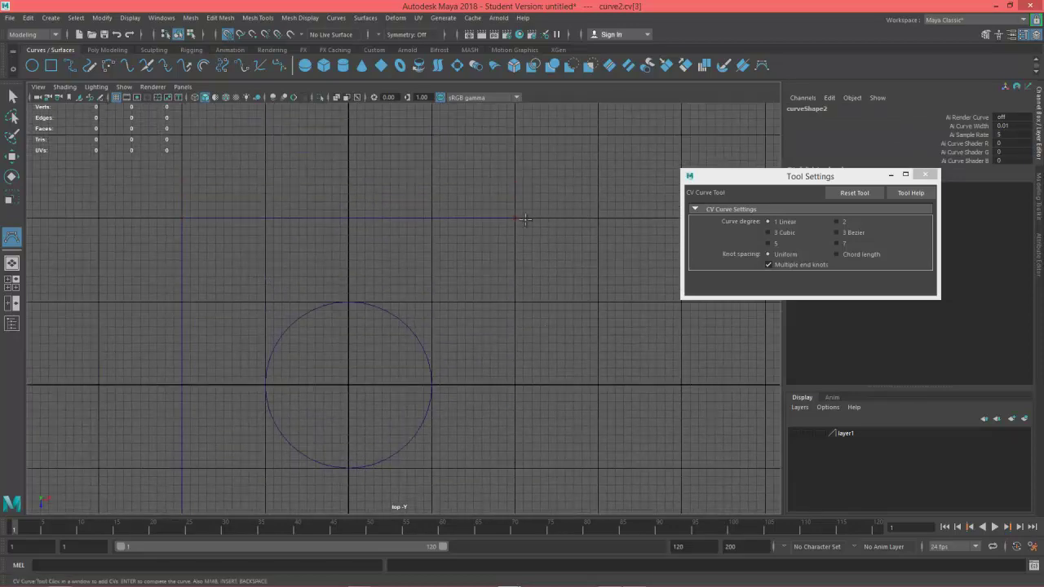
pyautogui.click(515, 219)
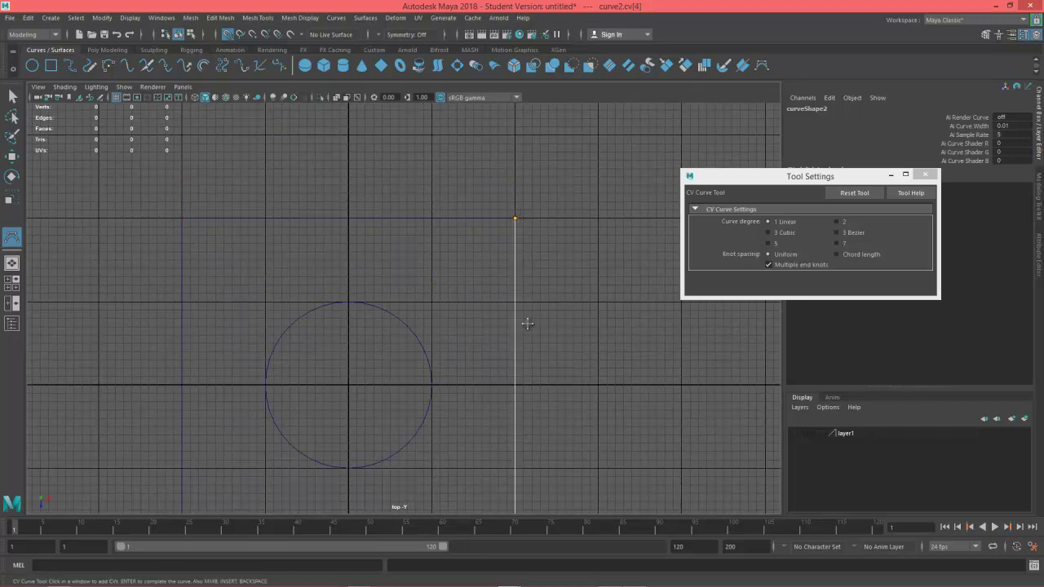
pyautogui.keyDown('alt'); pyautogui.moveTo(528, 324); pyautogui.dragTo(492, 299, button='middle'); pyautogui.keyUp('alt')
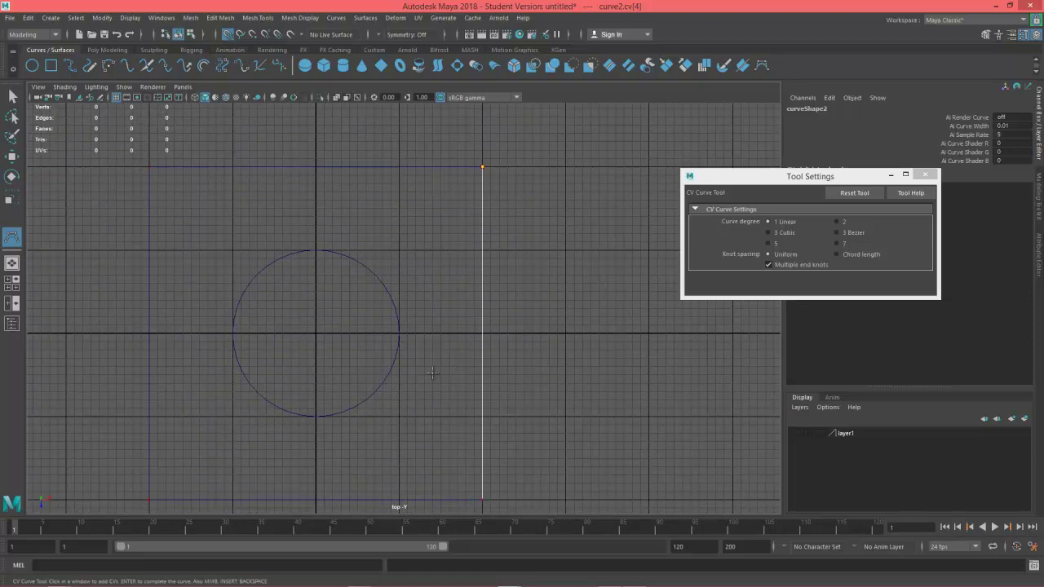
pyautogui.press('space')
pyautogui.moveTo(432, 343); pyautogui.dragTo(379, 336)
# - Raise the square curve above the circle and loft a funnel surface between them
pyautogui.press('w')
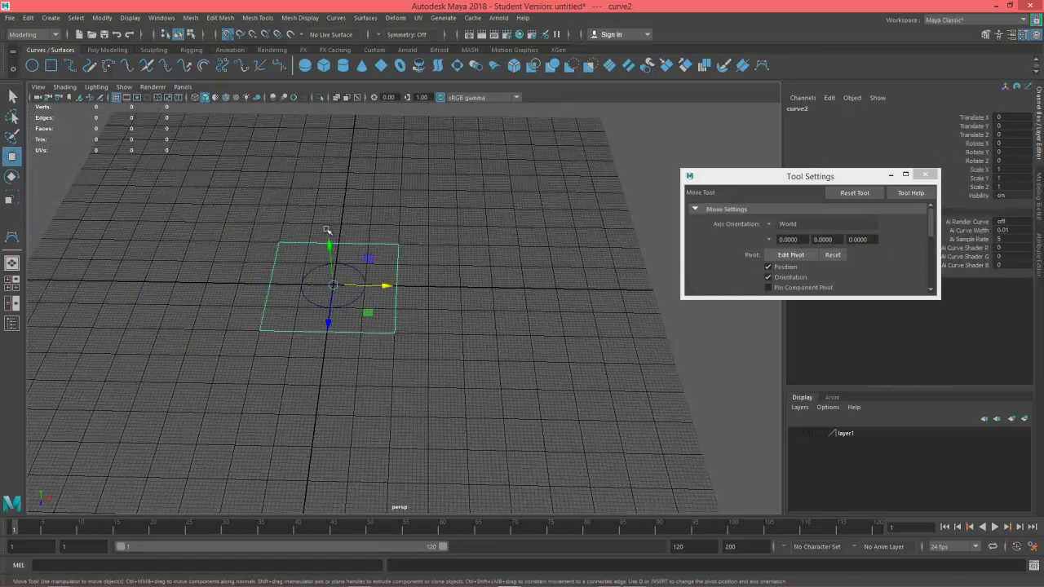
pyautogui.moveTo(333, 248); pyautogui.dragTo(332, 214)
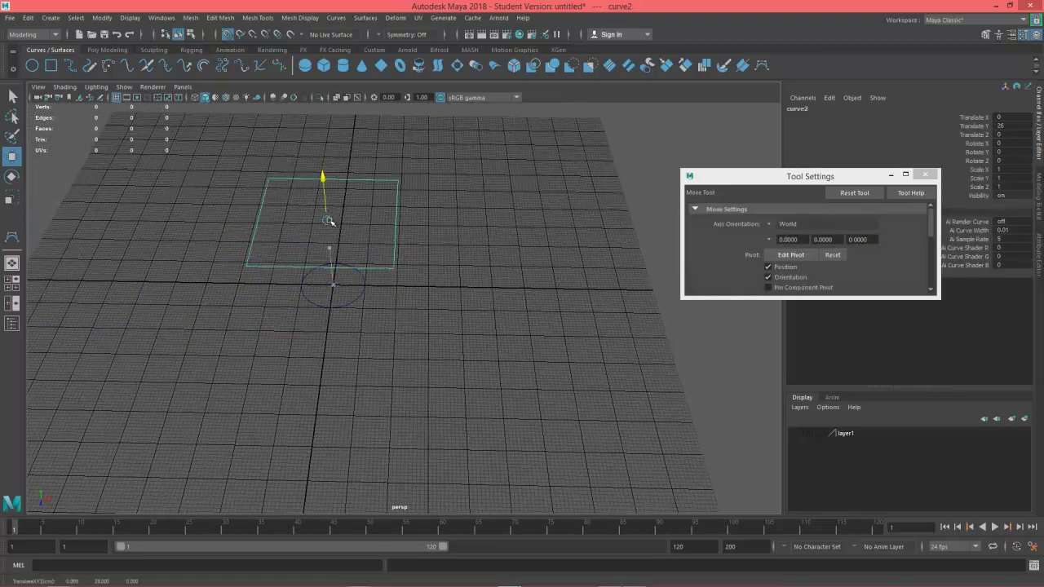
pyautogui.click(356, 302)
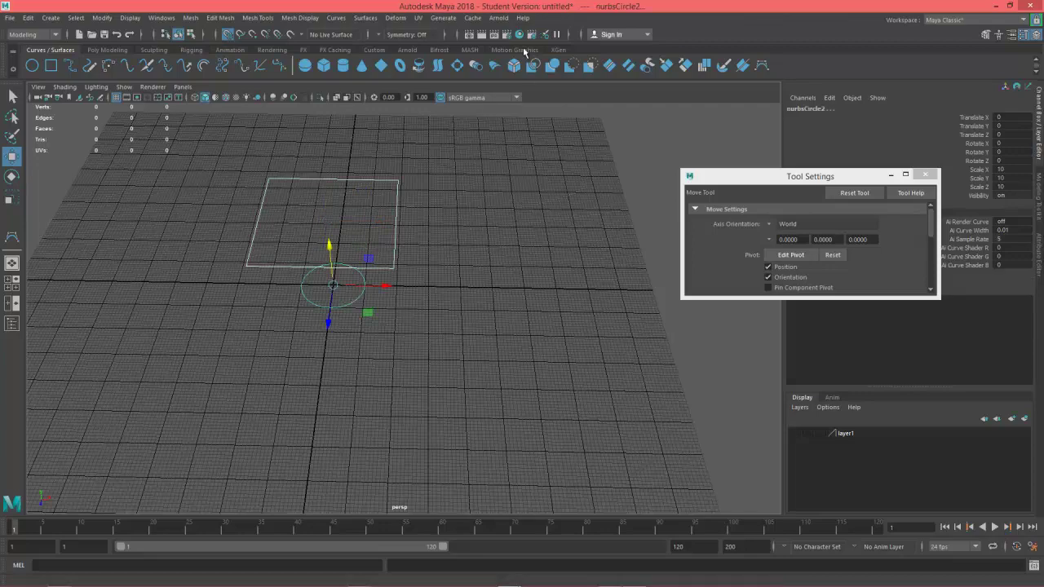
pyautogui.click(438, 70)
pyautogui.keyDown('alt'); pyautogui.moveTo(481, 247); pyautogui.dragTo(479, 280); pyautogui.keyUp('alt')
pyautogui.moveTo(427, 250)
pyautogui.keyDown('alt'); pyautogui.mouseDown()
pyautogui.moveTo(609, 233)
pyautogui.moveTo(460, 249)
pyautogui.moveTo(431, 268)
pyautogui.moveTo(427, 237)
pyautogui.moveTo(421, 280)
pyautogui.moveTo(419, 256)
pyautogui.mouseUp(); pyautogui.keyUp('alt')
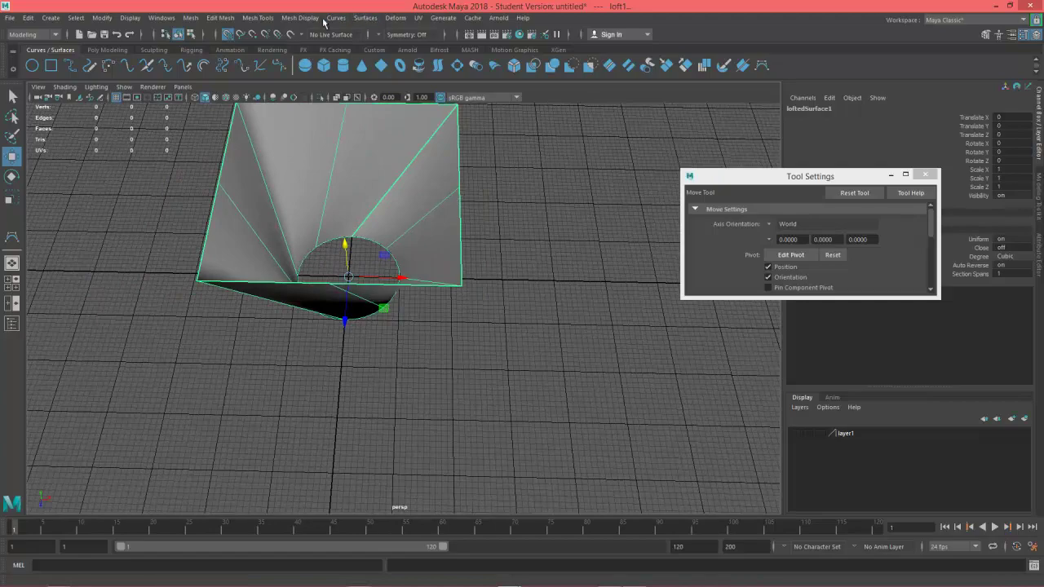
# - Apply Surfaces > Reverse Direction to the lofted surface and orbit to inspect it
pyautogui.click(365, 17)
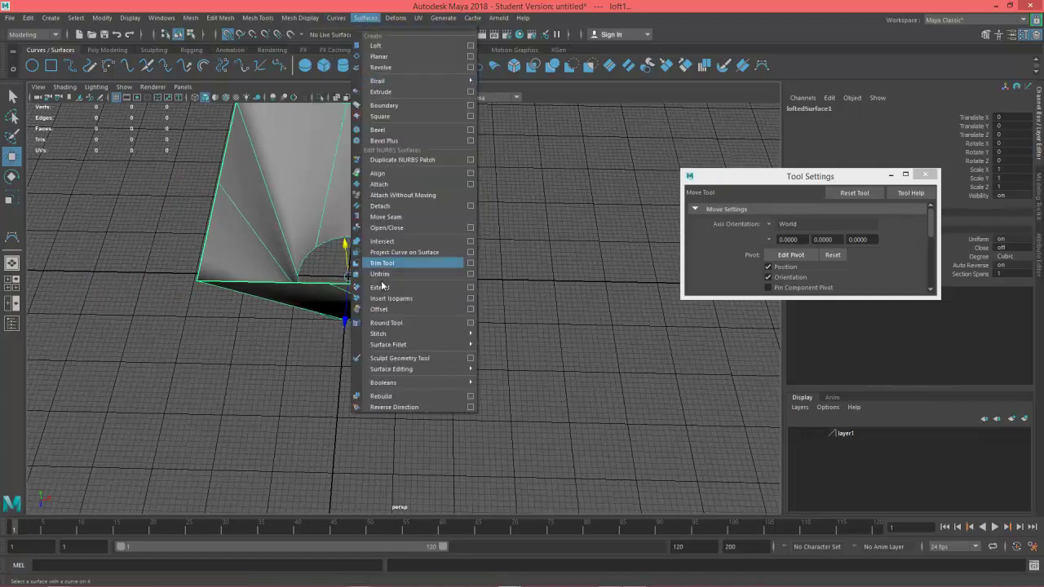
pyautogui.click(406, 407)
pyautogui.keyDown('alt'); pyautogui.moveTo(408, 396); pyautogui.dragTo(329, 240); pyautogui.keyUp('alt')
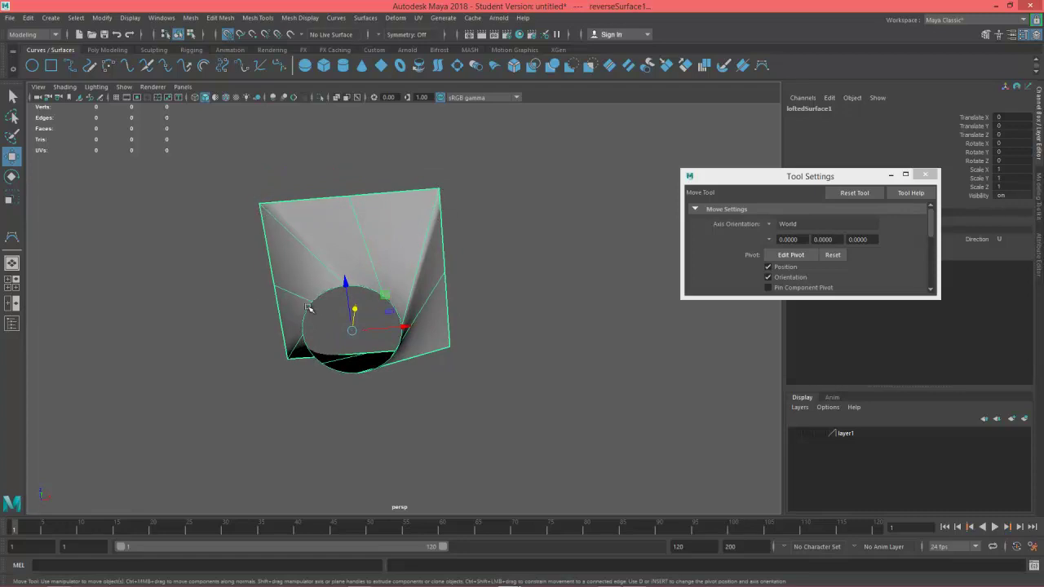
pyautogui.keyDown('alt'); pyautogui.moveTo(424, 325); pyautogui.dragTo(480, 329); pyautogui.keyUp('alt')
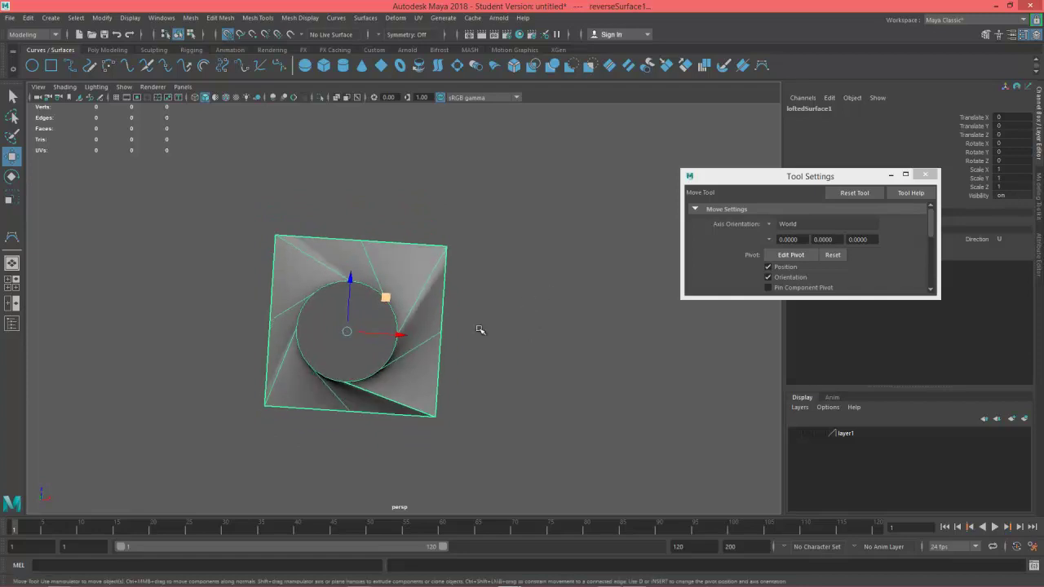
pyautogui.moveTo(457, 257)
pyautogui.keyDown('alt'); pyautogui.mouseDown()
pyautogui.moveTo(443, 305)
pyautogui.moveTo(443, 264)
pyautogui.moveTo(458, 265)
pyautogui.mouseUp(); pyautogui.keyUp('alt')
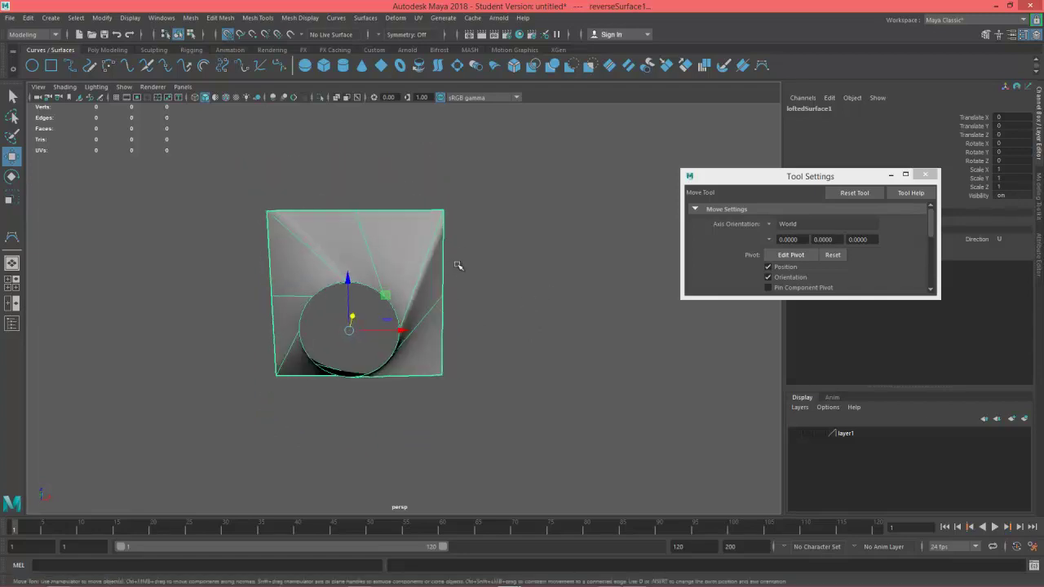
# - Move loftedSurface1 left along X to Translate X -48
pyautogui.click(412, 235)
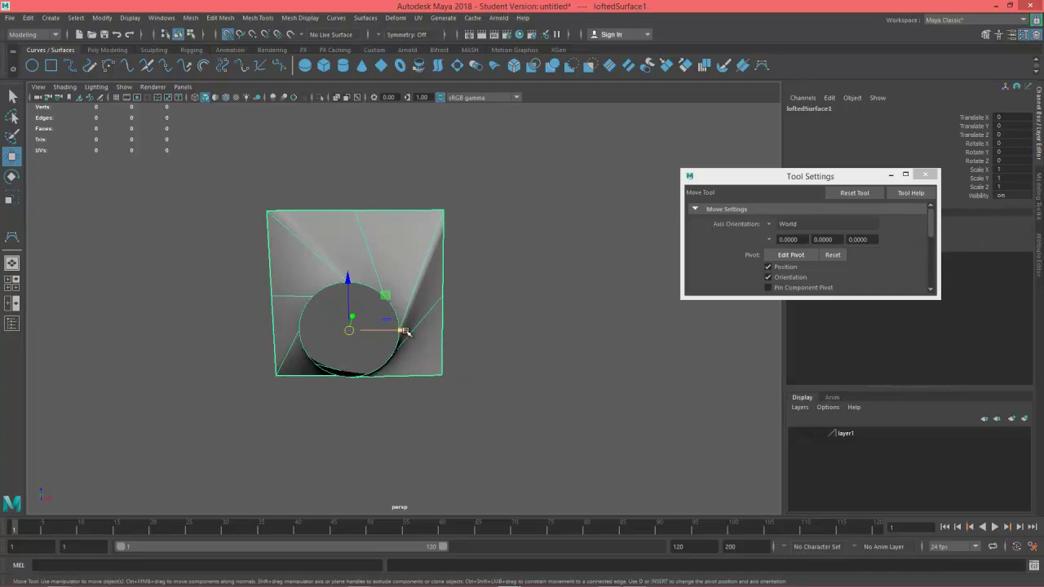
pyautogui.moveTo(401, 330); pyautogui.dragTo(107, 325)
pyautogui.keyDown('alt'); pyautogui.moveTo(304, 285); pyautogui.dragTo(478, 282); pyautogui.keyUp('alt')
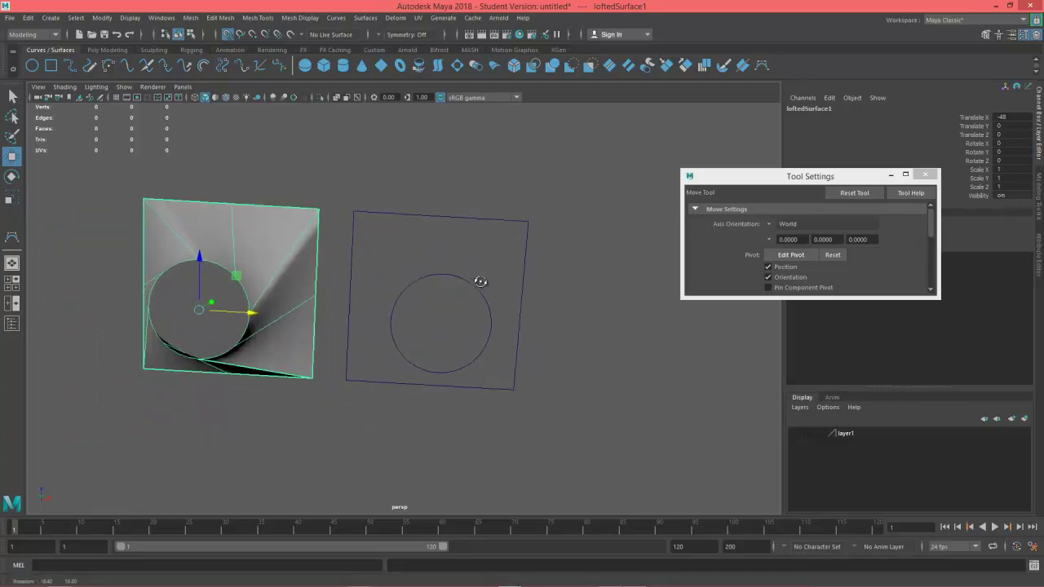
# - Display the control vertices of the square and circle curves
pyautogui.click(473, 285)
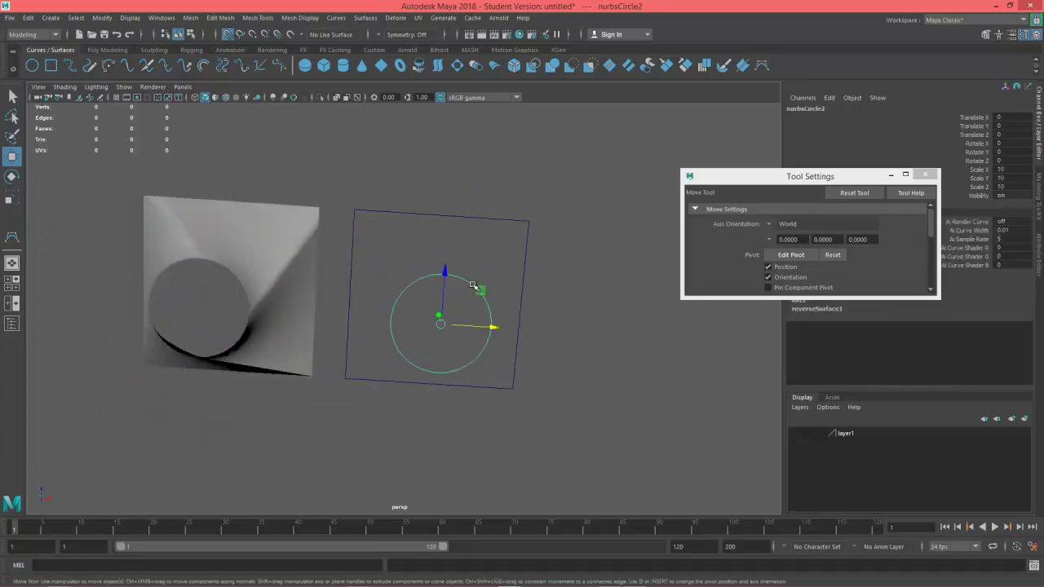
pyautogui.click(528, 239)
pyautogui.rightClick(528, 241)
pyautogui.moveTo(528, 242); pyautogui.dragTo(467, 237, button='right')
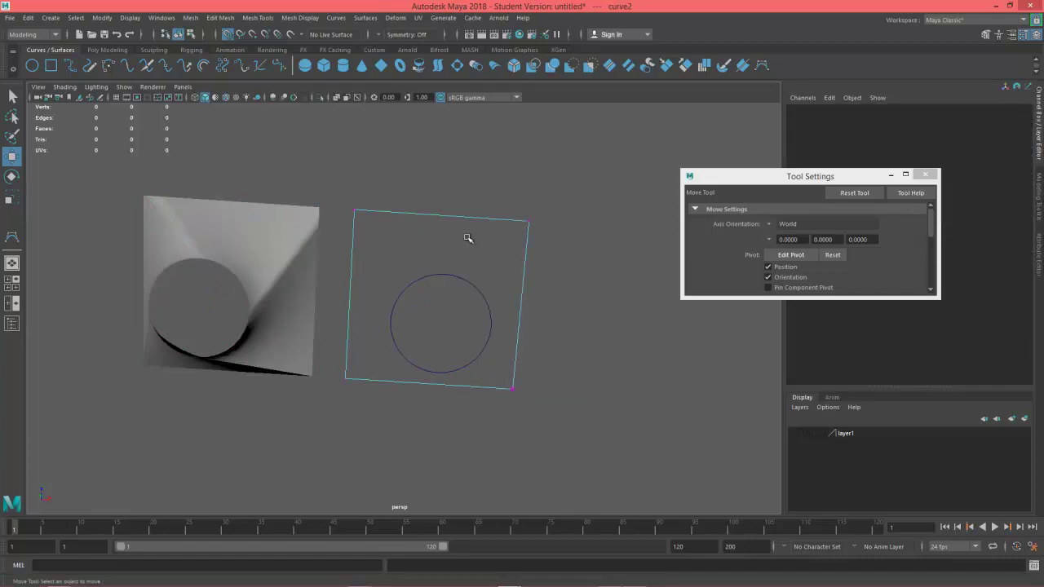
pyautogui.moveTo(573, 260)
pyautogui.keyDown('alt'); pyautogui.mouseDown()
pyautogui.moveTo(560, 256)
pyautogui.moveTo(571, 261)
pyautogui.moveTo(551, 309)
pyautogui.mouseUp(); pyautogui.keyUp('alt')
pyautogui.click(488, 344)
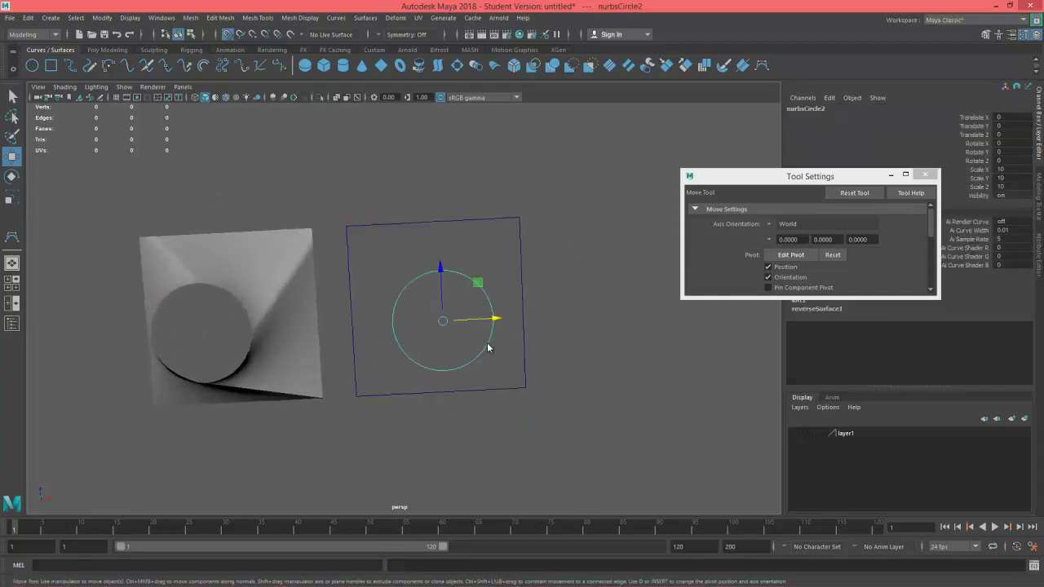
pyautogui.moveTo(487, 296); pyautogui.dragTo(430, 297, button='right')
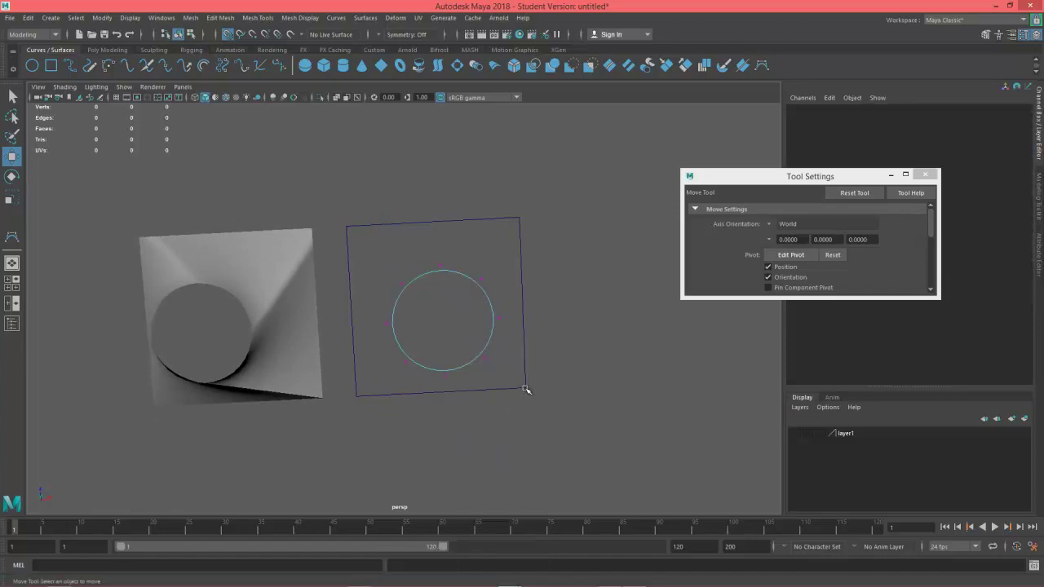
pyautogui.click(527, 391)
pyautogui.click(481, 357)
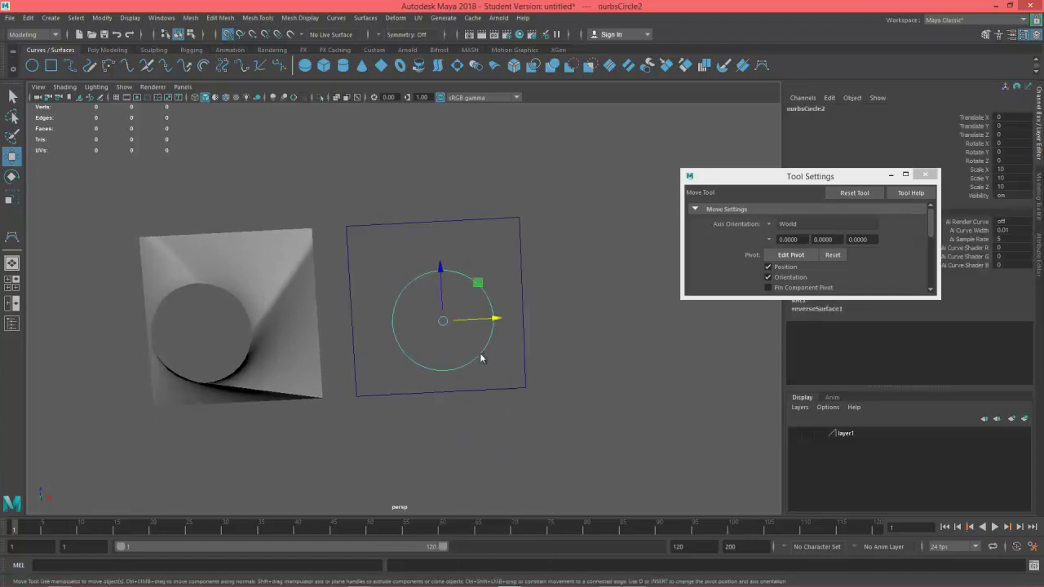
pyautogui.moveTo(481, 357); pyautogui.dragTo(429, 296, button='right')
# - Compare the circle's first CV with the square's corner vertices, then reselect the circle
pyautogui.click(483, 357)
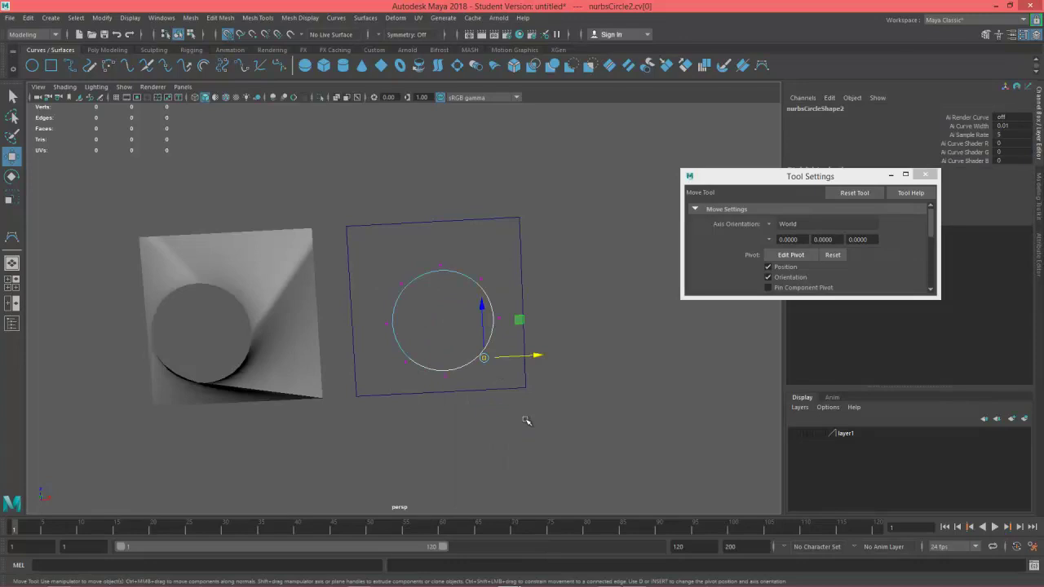
pyautogui.click(526, 391)
pyautogui.moveTo(526, 392); pyautogui.dragTo(462, 299, button='right')
pyautogui.click(525, 389)
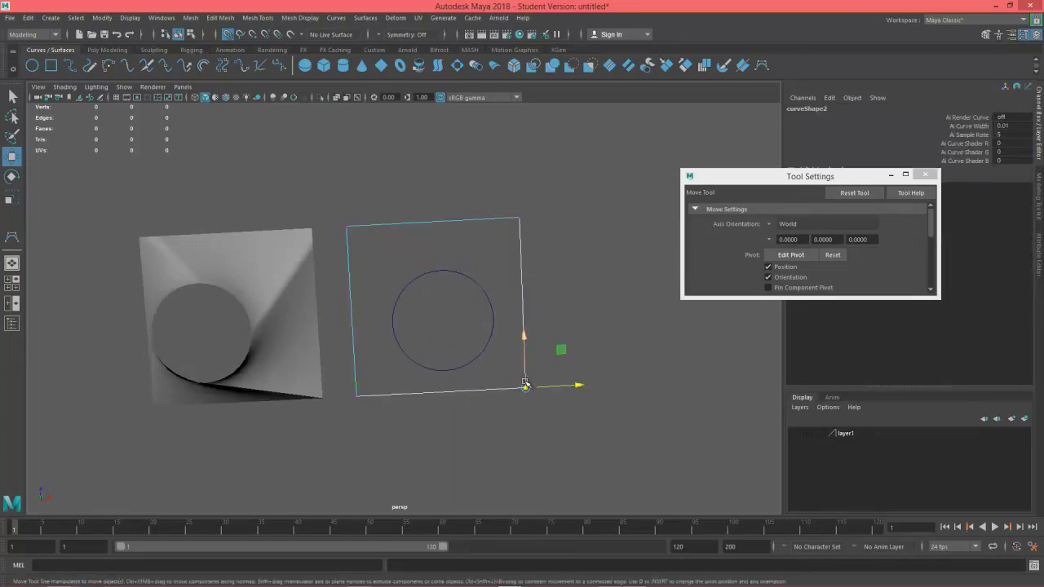
pyautogui.click(357, 396)
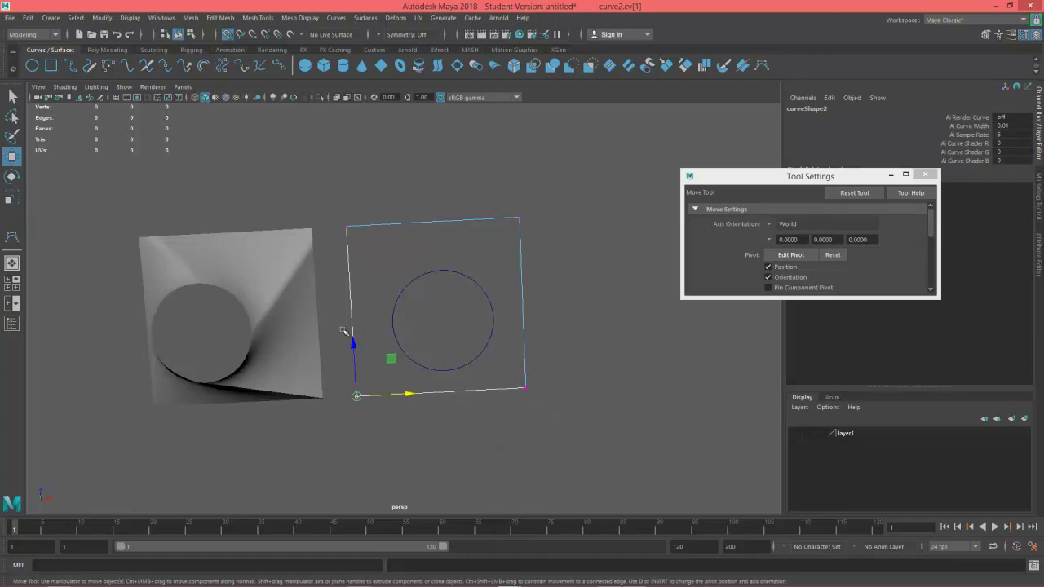
pyautogui.click(485, 356)
pyautogui.click(484, 352)
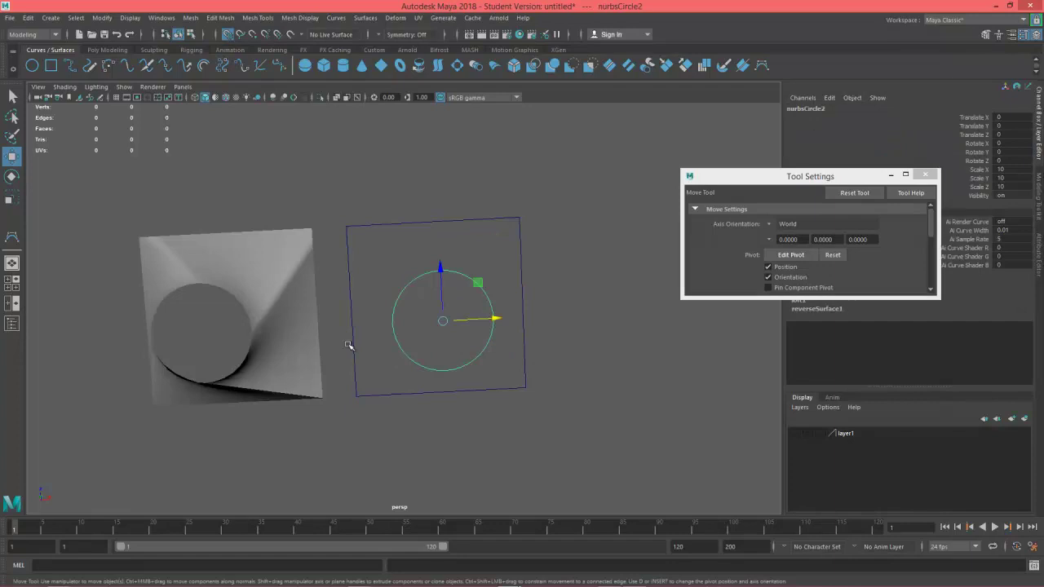
# - Orbit around the lofted surface and curves, ending with the circle curve selected
pyautogui.click(246, 292)
pyautogui.moveTo(319, 356)
pyautogui.keyDown('alt'); pyautogui.mouseDown()
pyautogui.moveTo(326, 329)
pyautogui.moveTo(323, 359)
pyautogui.mouseUp(); pyautogui.keyUp('alt')
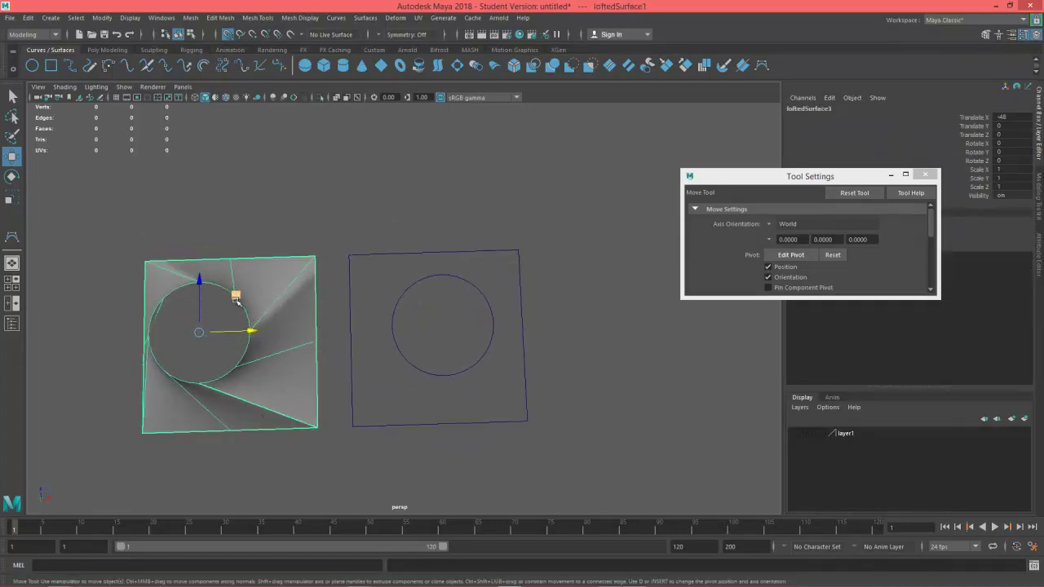
pyautogui.click(468, 282)
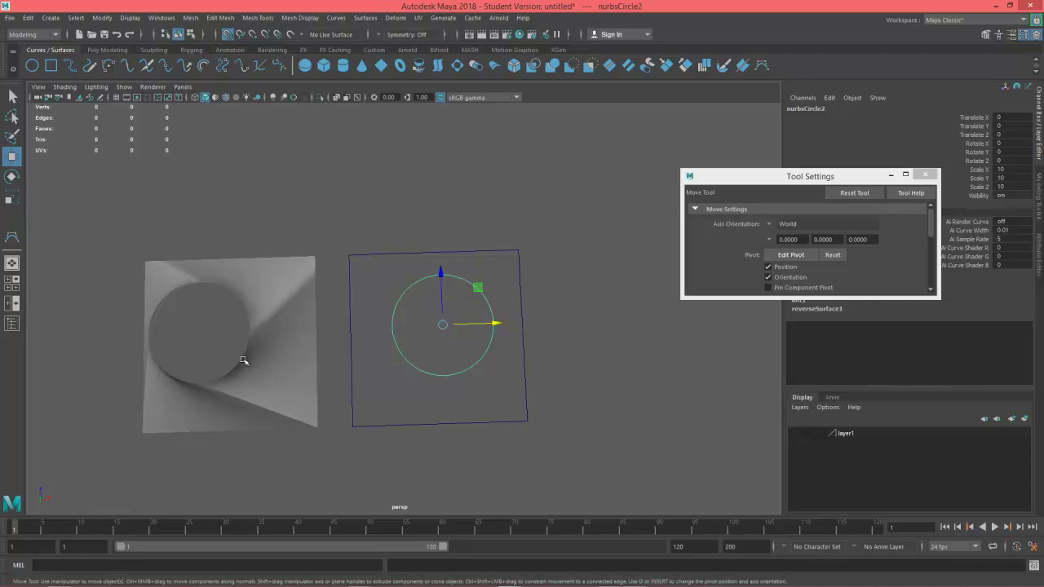
pyautogui.keyDown('alt'); pyautogui.moveTo(291, 419); pyautogui.dragTo(193, 417); pyautogui.keyUp('alt')
pyautogui.click(199, 404)
pyautogui.click(204, 407)
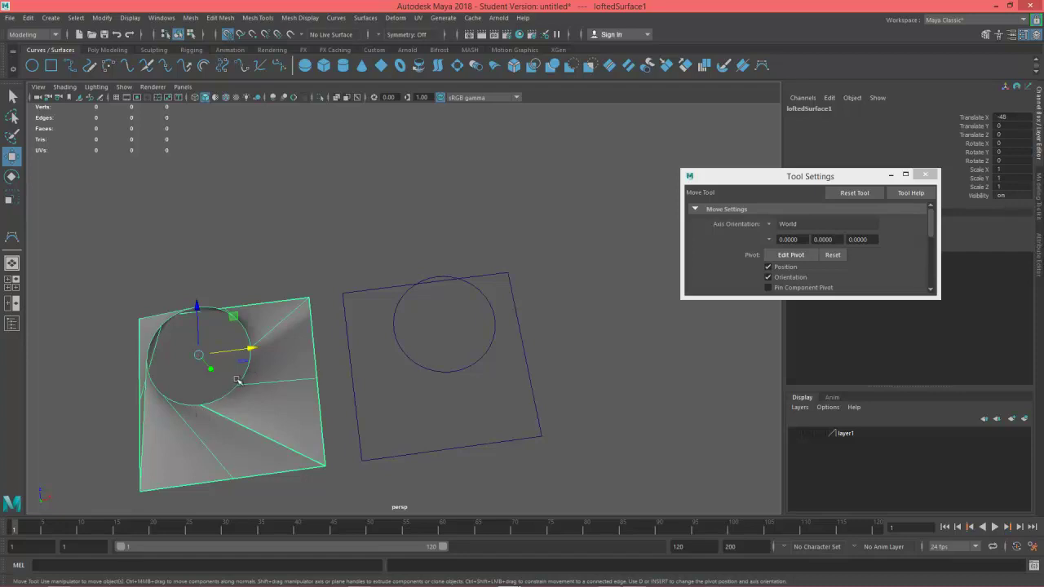
pyautogui.keyDown('alt'); pyautogui.moveTo(202, 405); pyautogui.dragTo(212, 403); pyautogui.keyUp('alt')
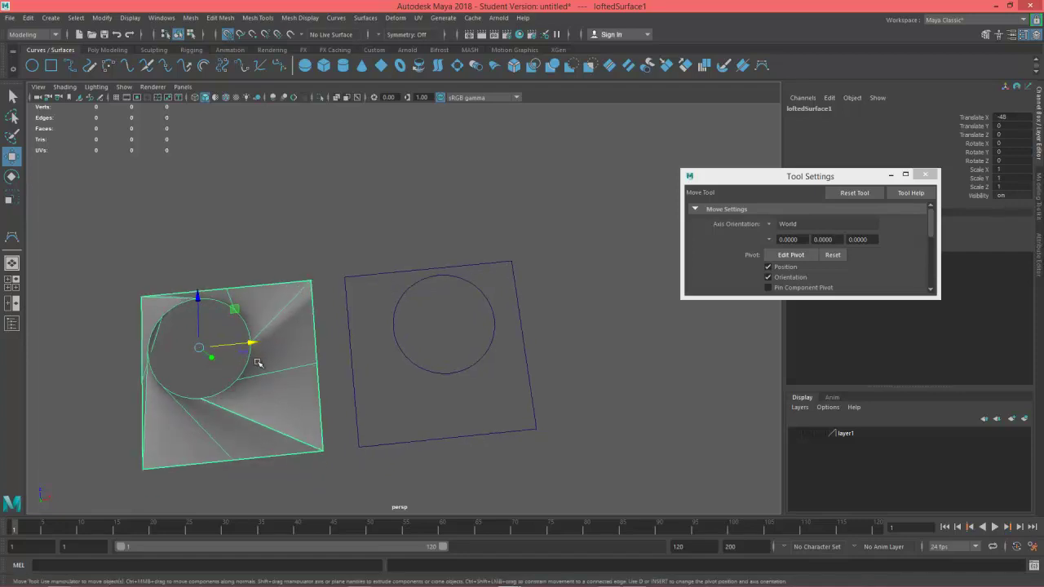
pyautogui.moveTo(315, 359)
pyautogui.keyDown('alt'); pyautogui.mouseDown()
pyautogui.moveTo(317, 393)
pyautogui.moveTo(311, 376)
pyautogui.mouseUp(); pyautogui.keyUp('alt')
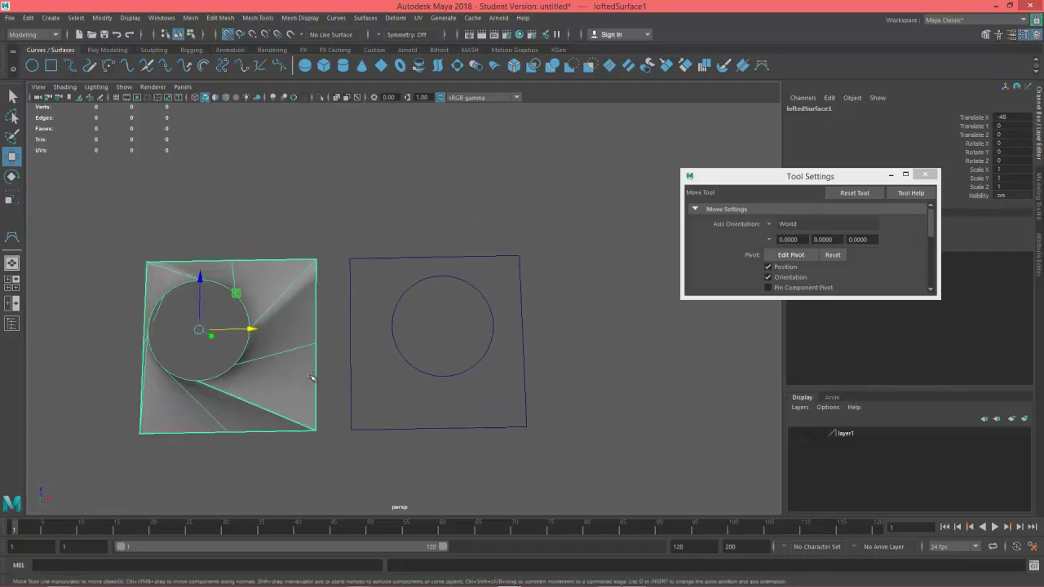
pyautogui.click(474, 368)
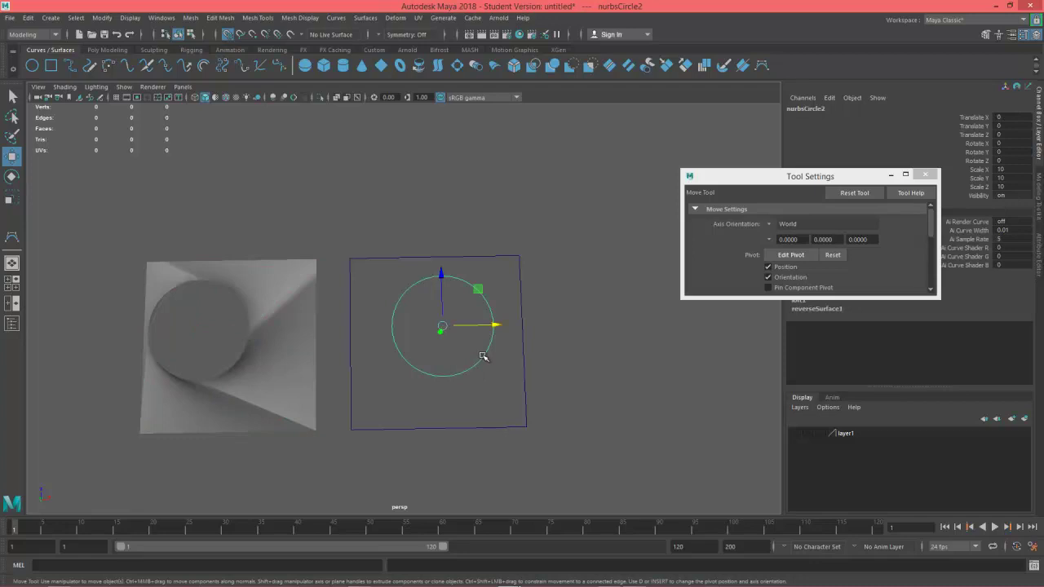
# - Rotate the circle to -45 degrees in its Rotate Y channel
pyautogui.press('e')
pyautogui.keyDown('alt'); pyautogui.moveTo(494, 347); pyautogui.dragTo(499, 377); pyautogui.keyUp('alt')
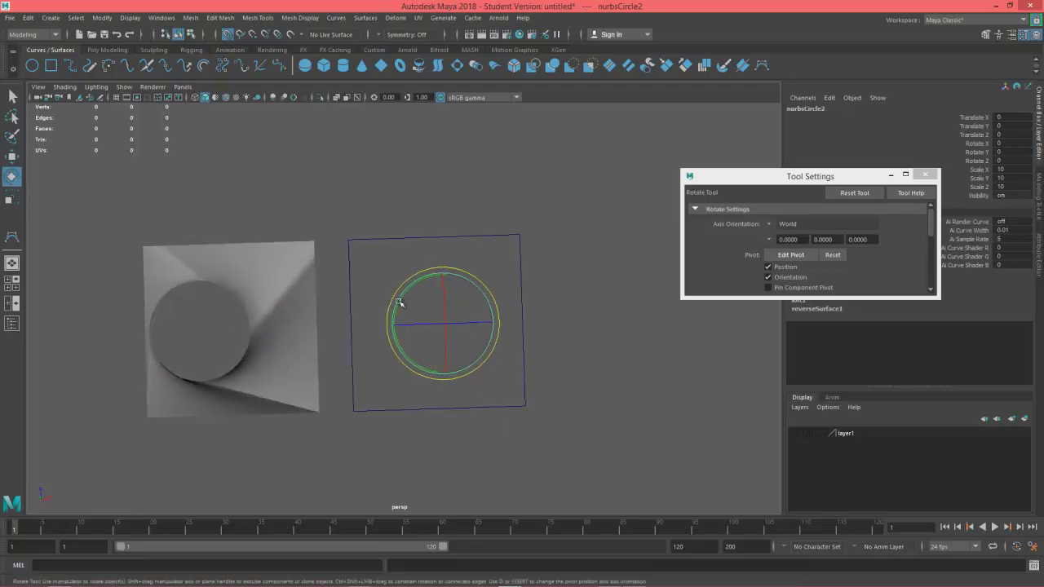
pyautogui.moveTo(419, 278); pyautogui.dragTo(397, 304)
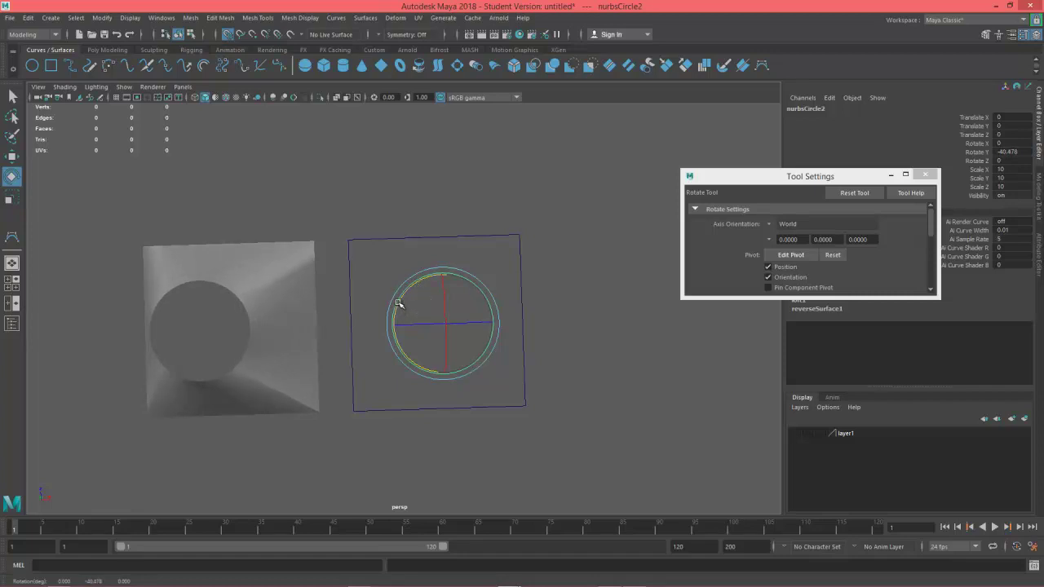
pyautogui.keyDown('alt'); pyautogui.moveTo(562, 357); pyautogui.dragTo(565, 320); pyautogui.keyUp('alt')
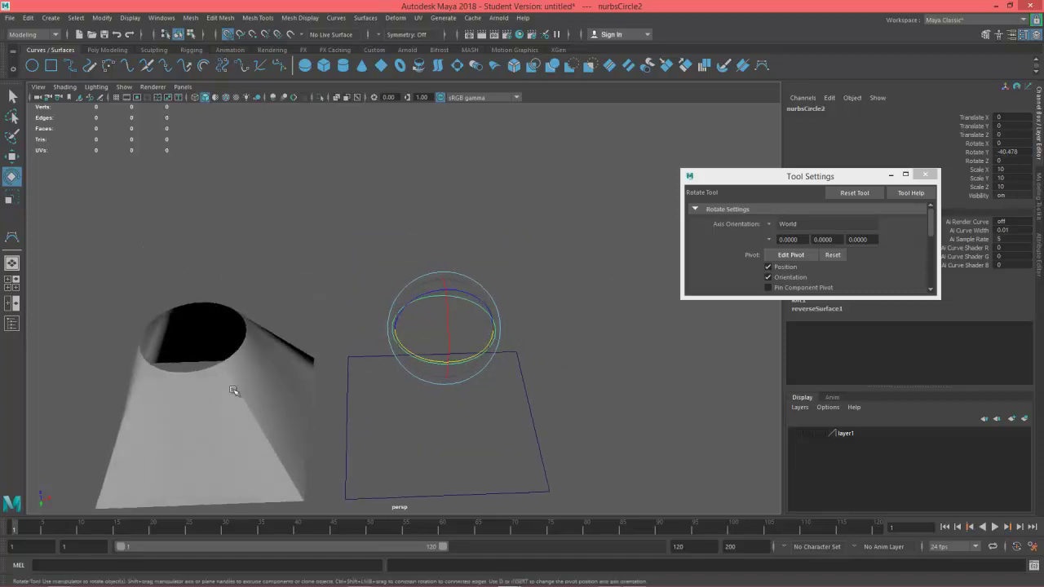
pyautogui.doubleClick(1022, 152)
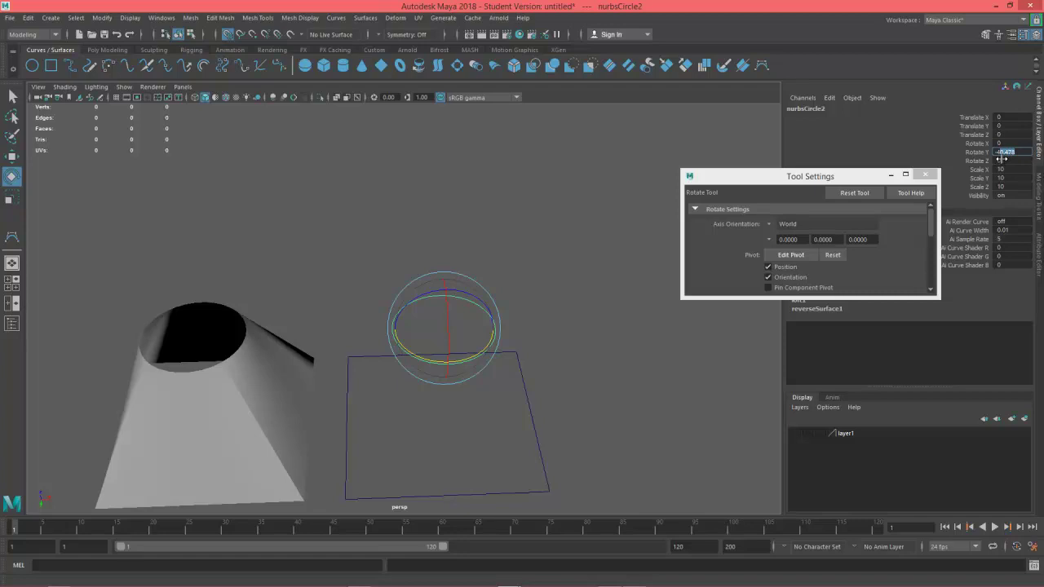
pyautogui.press('Return')
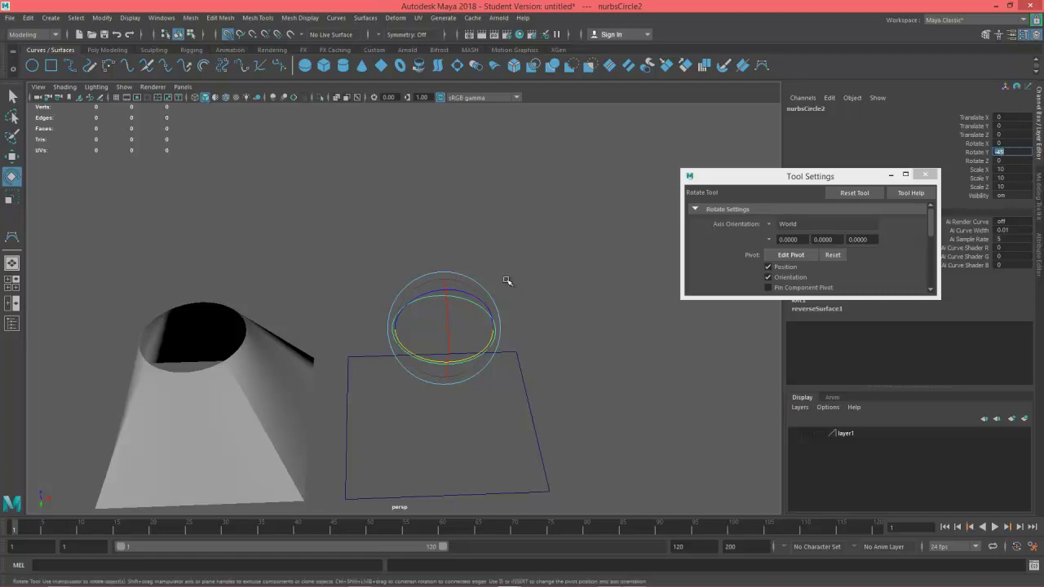
# - Select loftedSurface1 and orbit the view to check the loft no longer twists
pyautogui.keyDown('alt'); pyautogui.moveTo(444, 254); pyautogui.dragTo(447, 340); pyautogui.keyUp('alt')
pyautogui.click(291, 256)
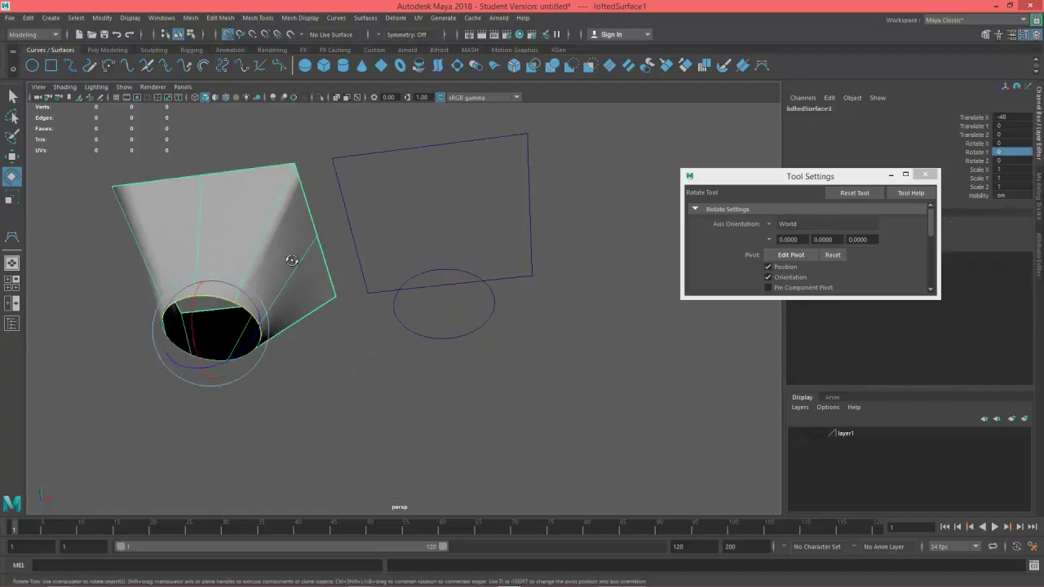
pyautogui.keyDown('alt'); pyautogui.moveTo(291, 256); pyautogui.dragTo(366, 273); pyautogui.keyUp('alt')
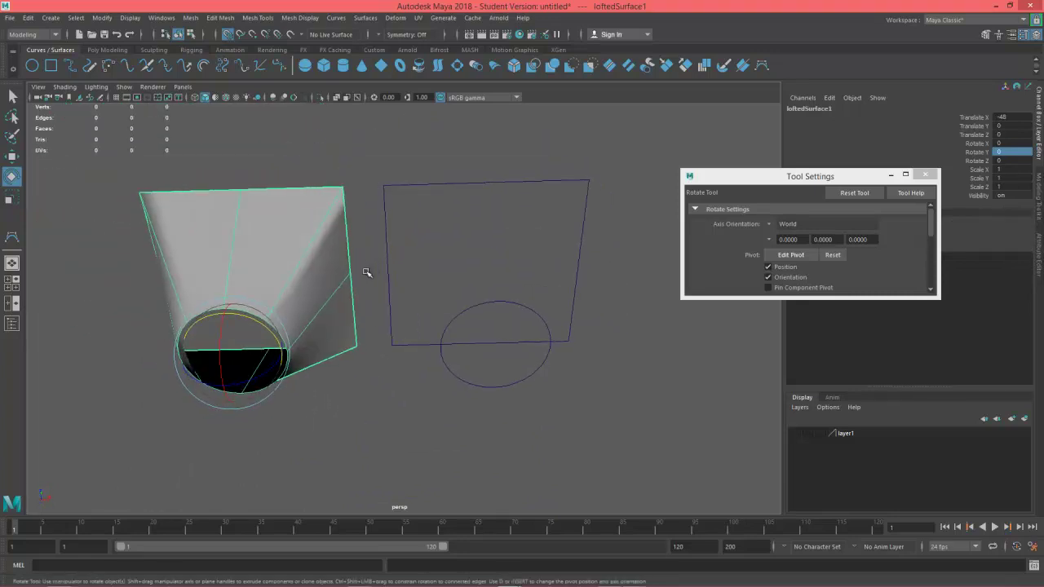
pyautogui.keyDown('alt'); pyautogui.moveTo(358, 396); pyautogui.dragTo(450, 366); pyautogui.keyUp('alt')
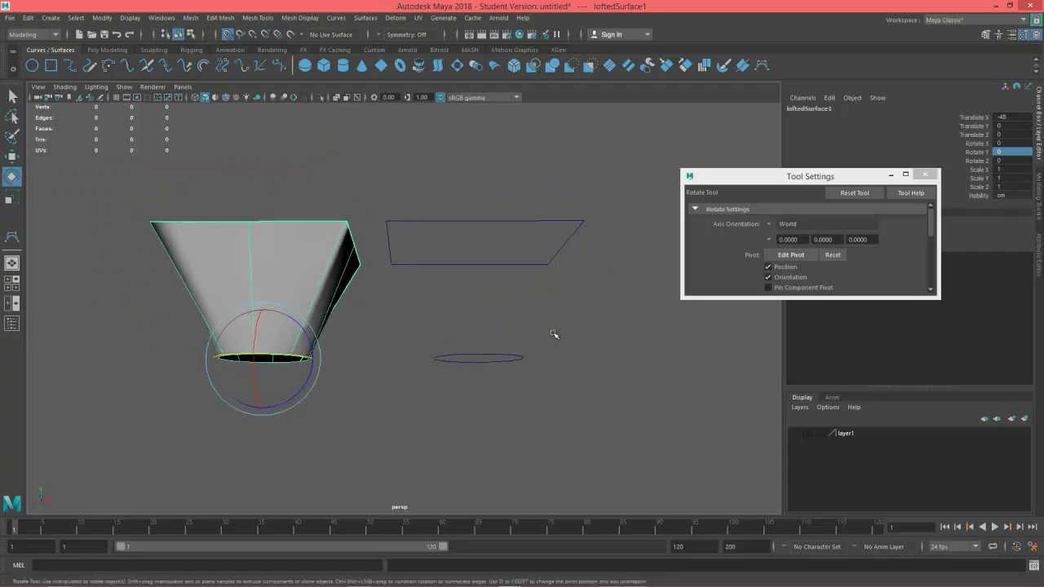
pyautogui.keyDown('alt'); pyautogui.moveTo(554, 335); pyautogui.dragTo(546, 289); pyautogui.keyUp('alt')
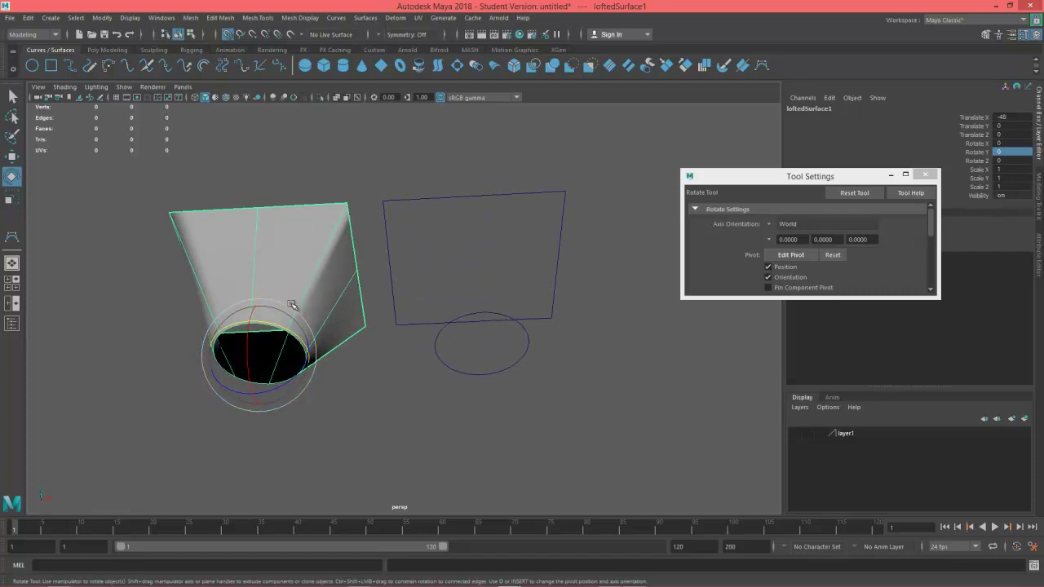
pyautogui.moveTo(810, 182); pyautogui.dragTo(753, 177)
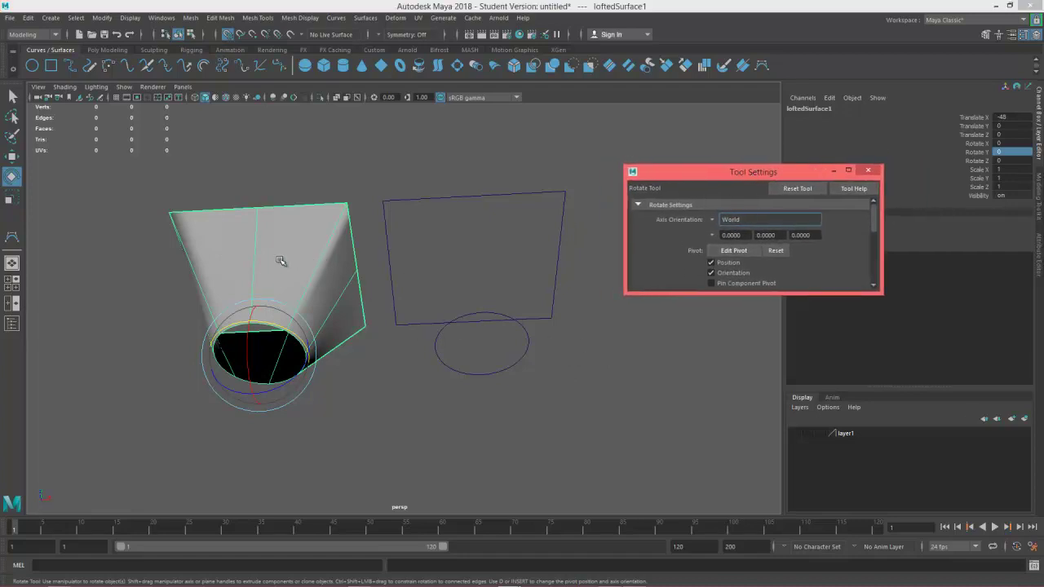
pyautogui.keyDown('alt'); pyautogui.moveTo(415, 259); pyautogui.dragTo(407, 298); pyautogui.keyUp('alt')
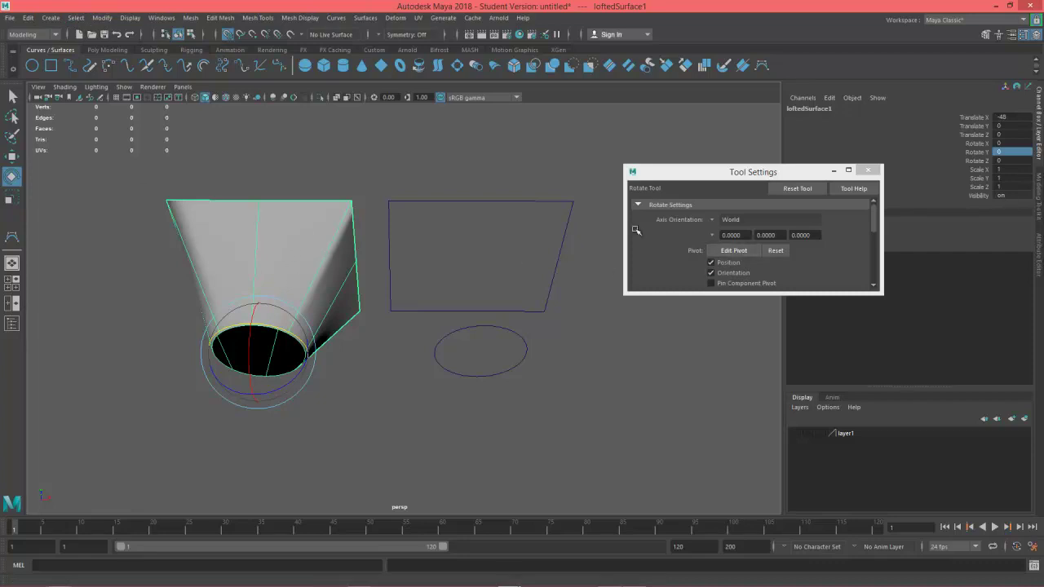
# - Convert the lofted surface with NURBS to Polygons using Quads and Standard fit tessellation
pyautogui.click(102, 17)
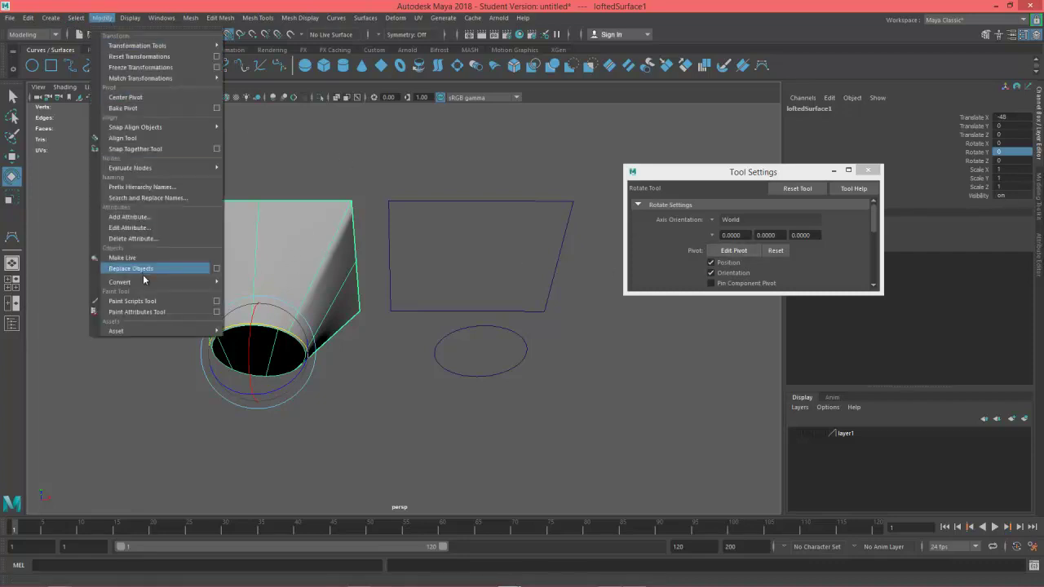
pyautogui.moveTo(149, 284)
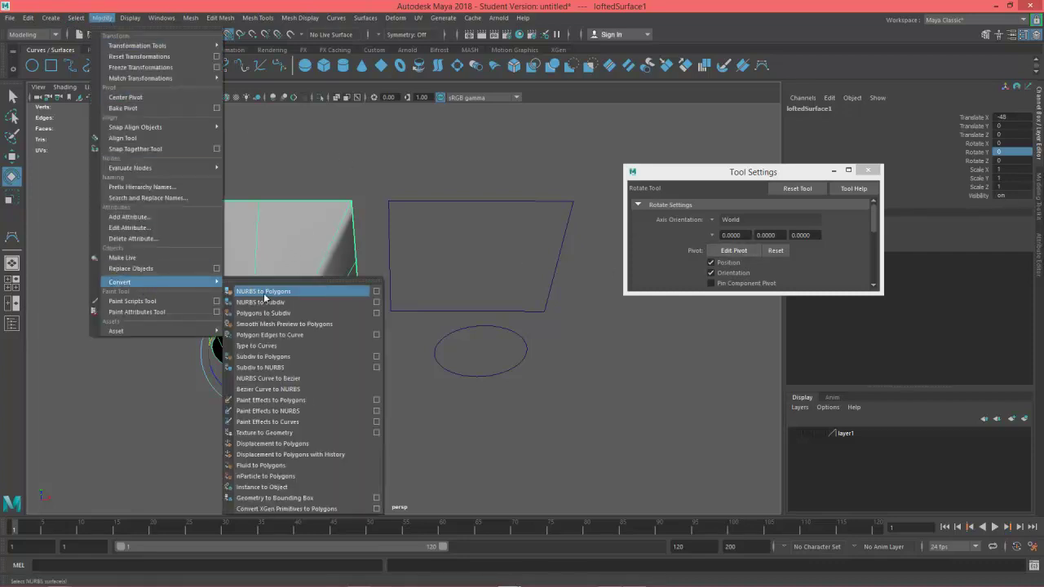
pyautogui.click(376, 292)
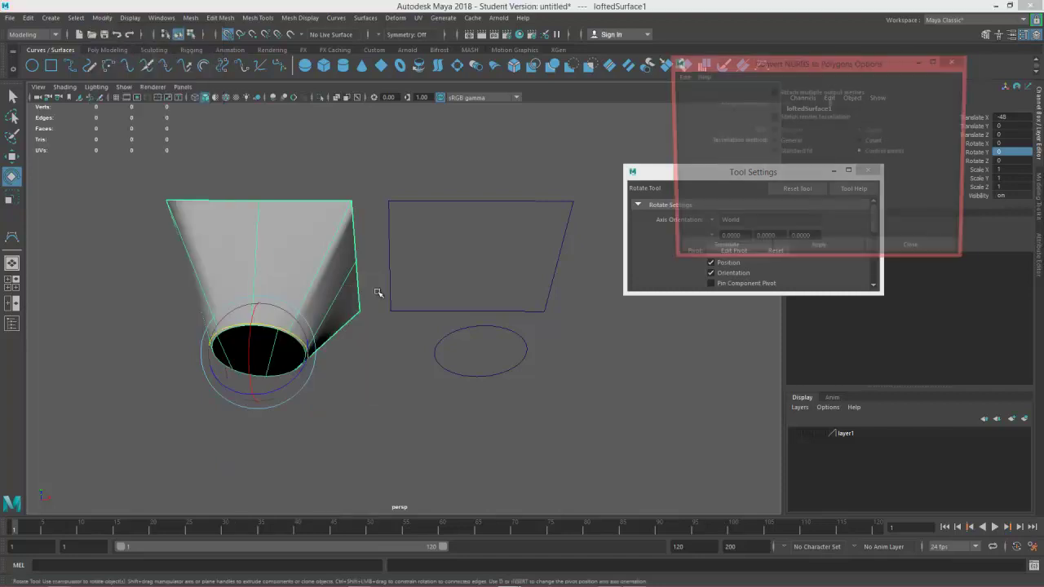
pyautogui.moveTo(816, 65); pyautogui.dragTo(782, 144)
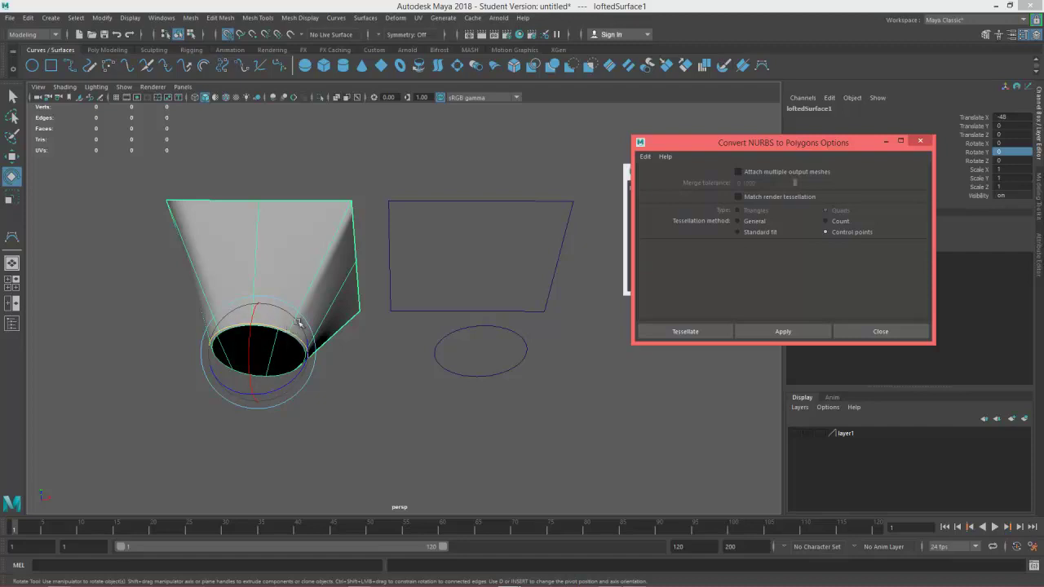
pyautogui.click(738, 233)
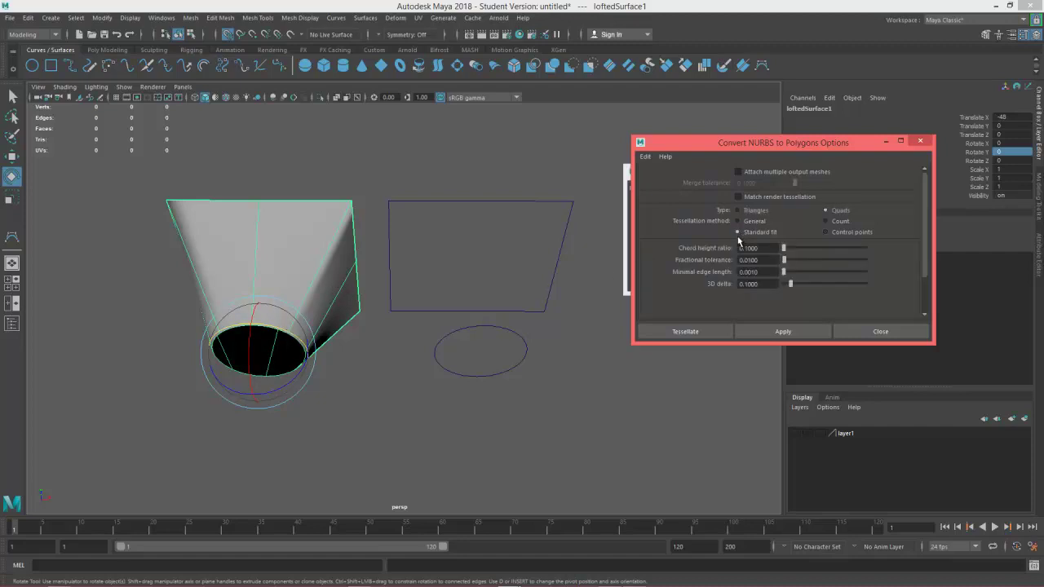
pyautogui.click(739, 221)
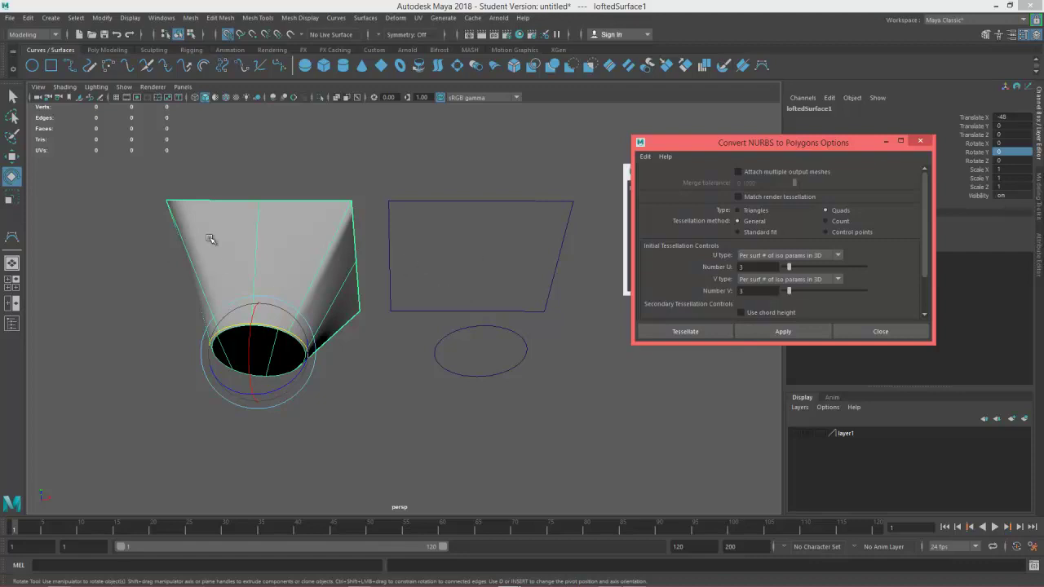
pyautogui.click(738, 232)
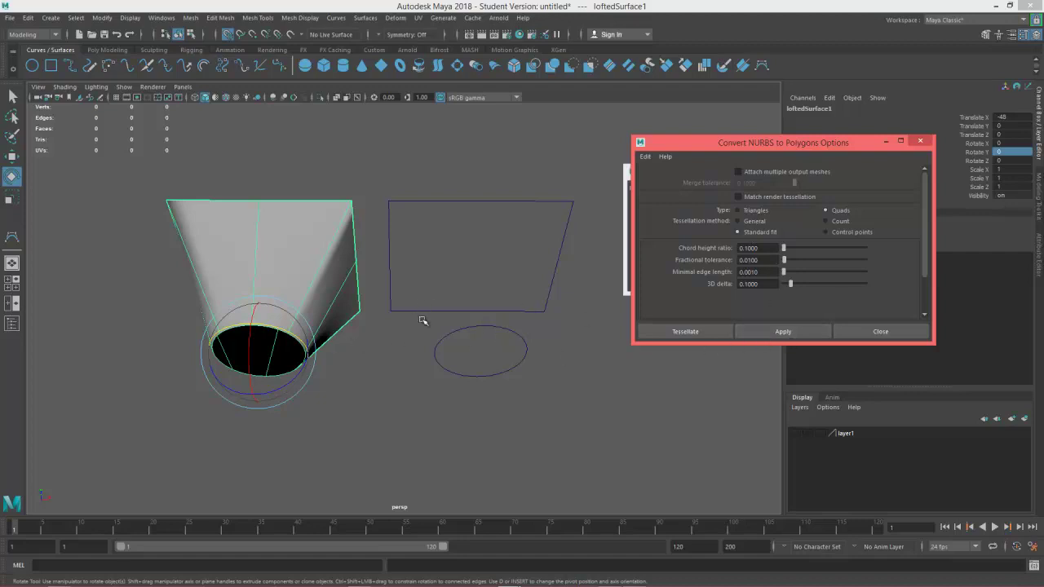
pyautogui.keyDown('alt'); pyautogui.moveTo(379, 310); pyautogui.dragTo(378, 299); pyautogui.keyUp('alt')
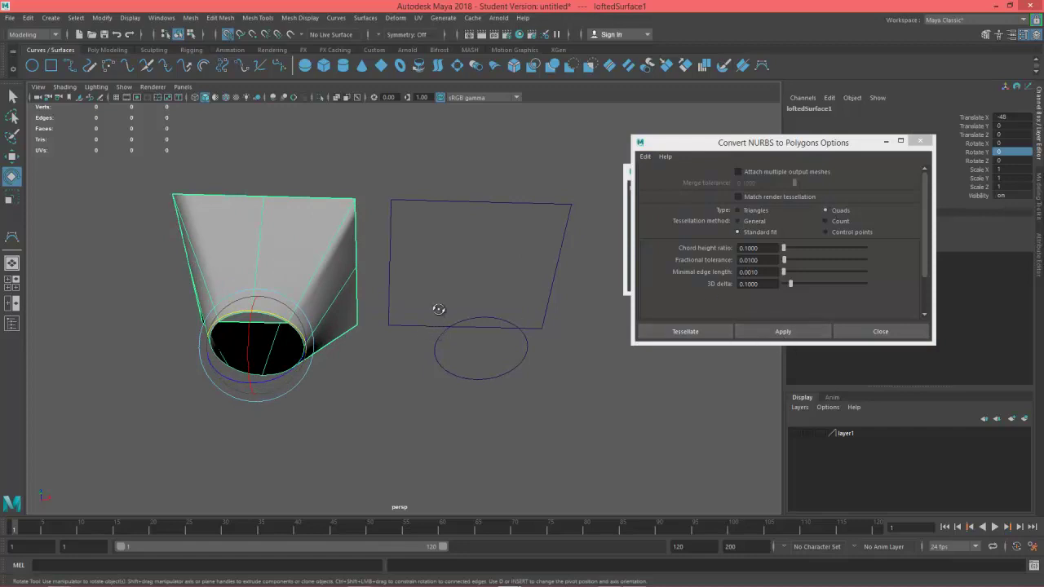
pyautogui.keyDown('alt'); pyautogui.moveTo(435, 306); pyautogui.dragTo(366, 296); pyautogui.keyUp('alt')
pyautogui.click(761, 341)
# - Move the quad mesh left to X -47, beside the original lofted surface
pyautogui.press('w')
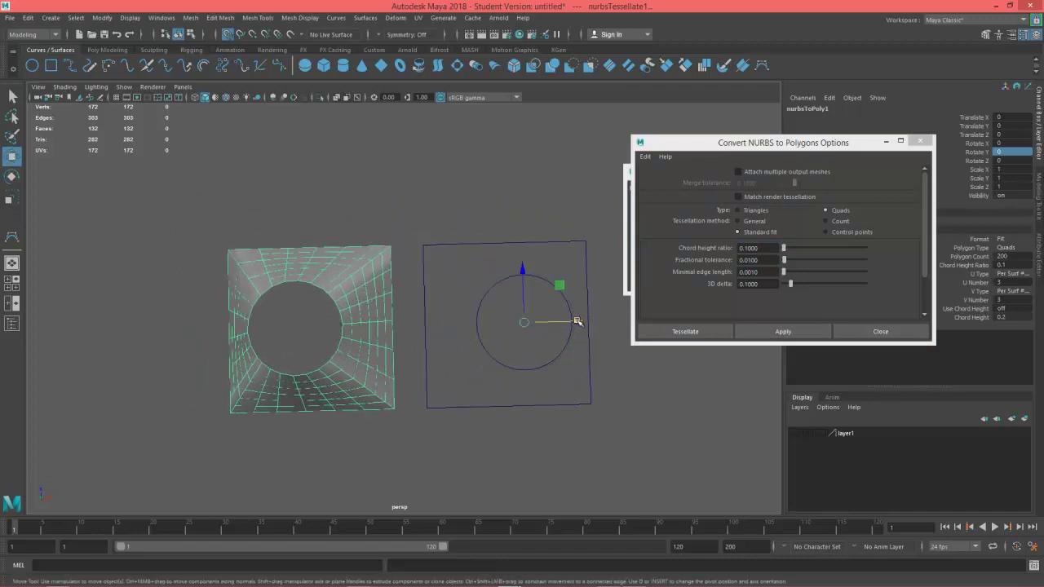
pyautogui.moveTo(577, 321); pyautogui.dragTo(298, 326)
pyautogui.keyDown('alt'); pyautogui.moveTo(333, 285); pyautogui.dragTo(272, 262); pyautogui.keyUp('alt')
# - Check the layout in top view, then return to perspective and orbit to view both surfaces
pyautogui.press('space')
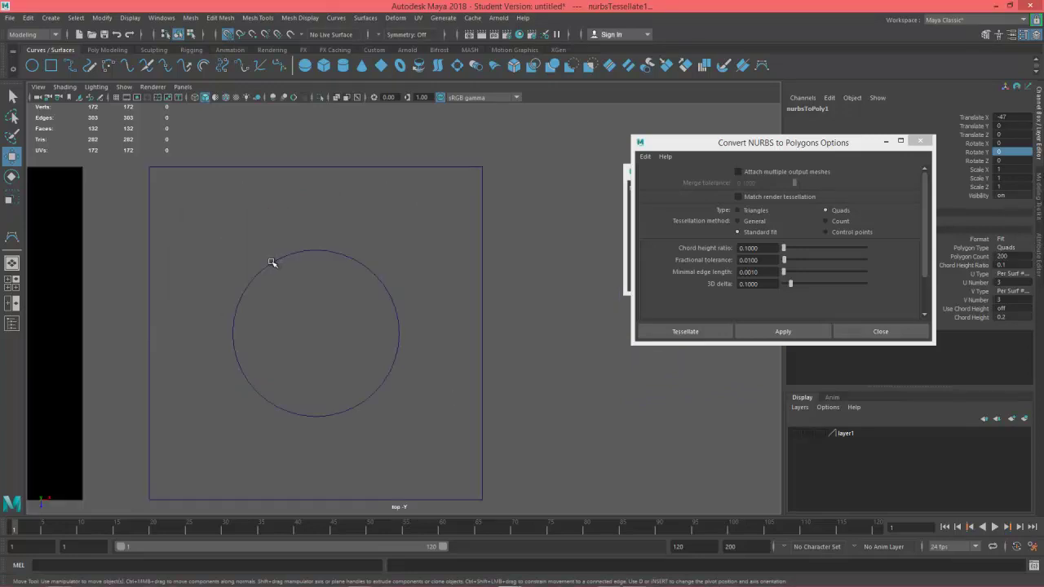
pyautogui.scroll(-3, 332, 312)
pyautogui.scroll(3, 234, 268)
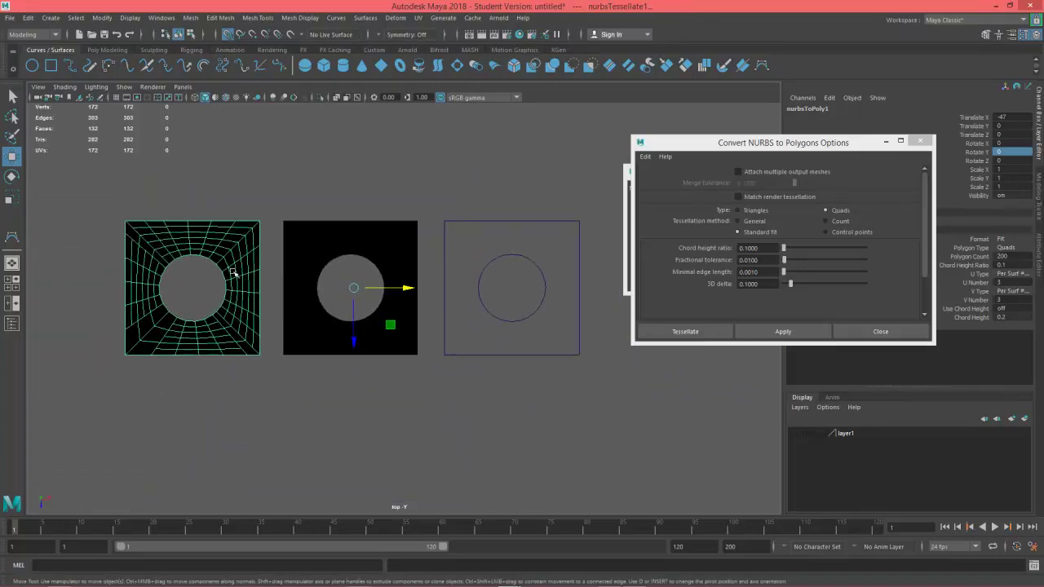
pyautogui.scroll(4, 163, 252)
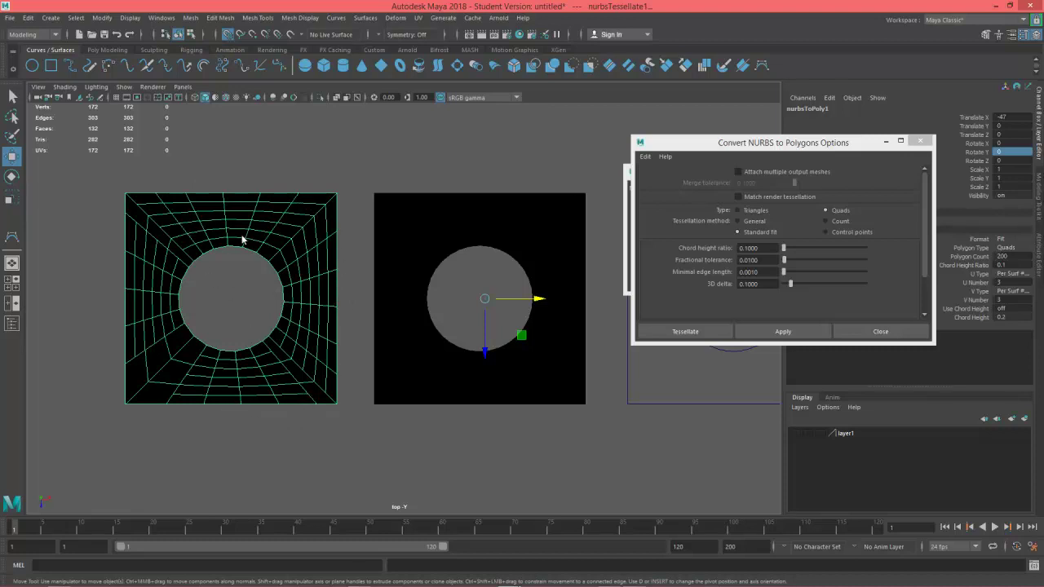
pyautogui.press('space')
pyautogui.press('space')
pyautogui.click(299, 236)
pyautogui.keyDown('alt'); pyautogui.moveTo(290, 310); pyautogui.dragTo(308, 334); pyautogui.keyUp('alt')
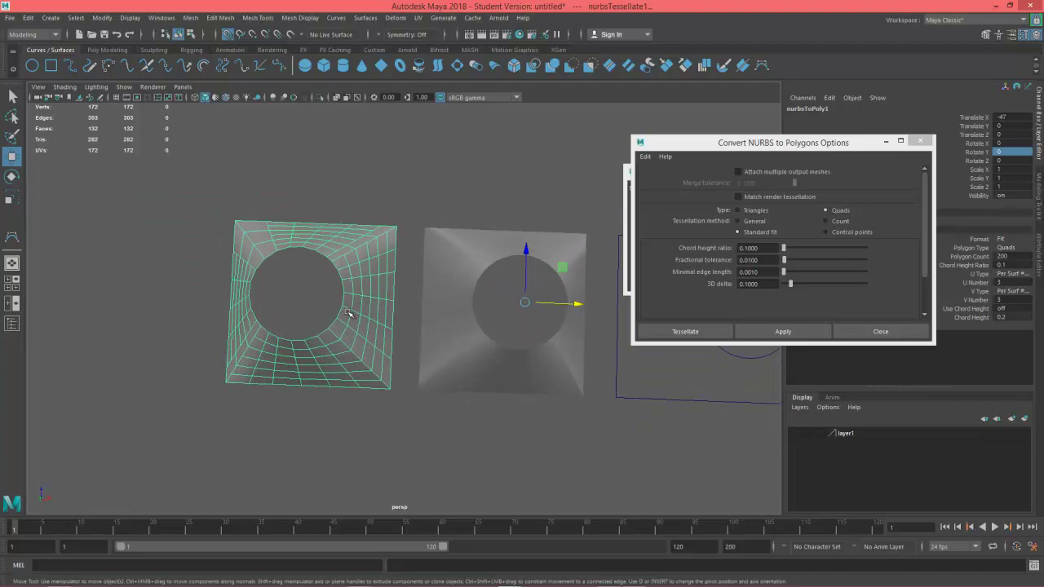
pyautogui.keyDown('alt'); pyautogui.moveTo(348, 312); pyautogui.dragTo(351, 326); pyautogui.keyUp('alt')
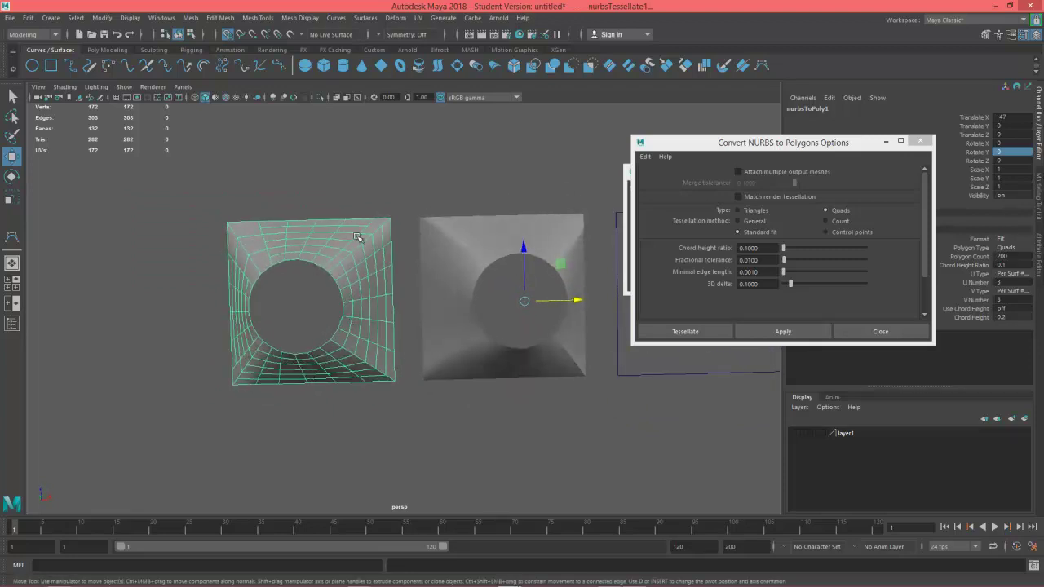
pyautogui.keyDown('alt'); pyautogui.moveTo(338, 310); pyautogui.dragTo(384, 285); pyautogui.keyUp('alt')
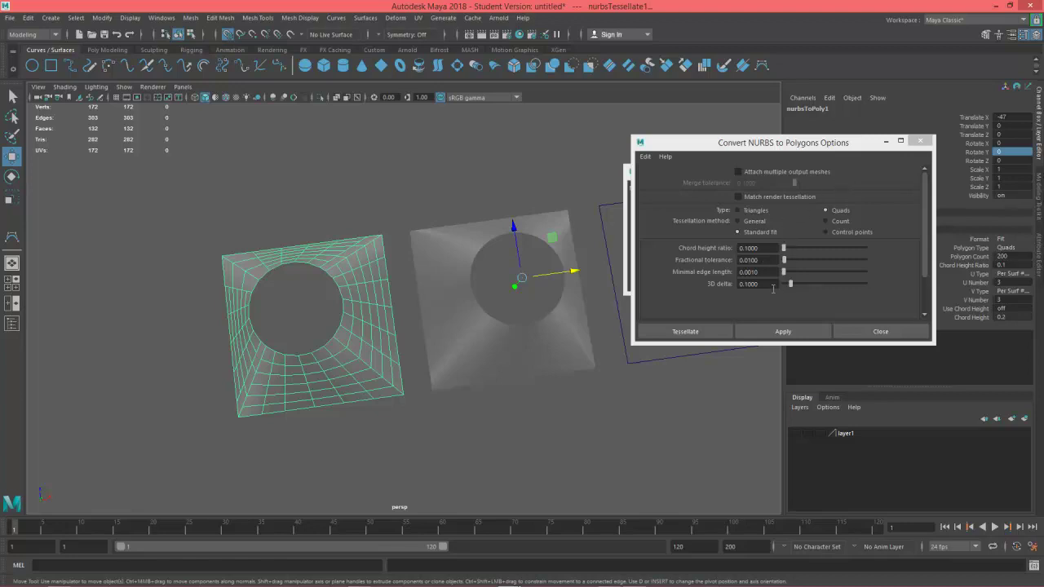
# - Convert loftedSurface1 again with 3D delta set to 1.0000 to make nurbsToPoly2
pyautogui.click(521, 341)
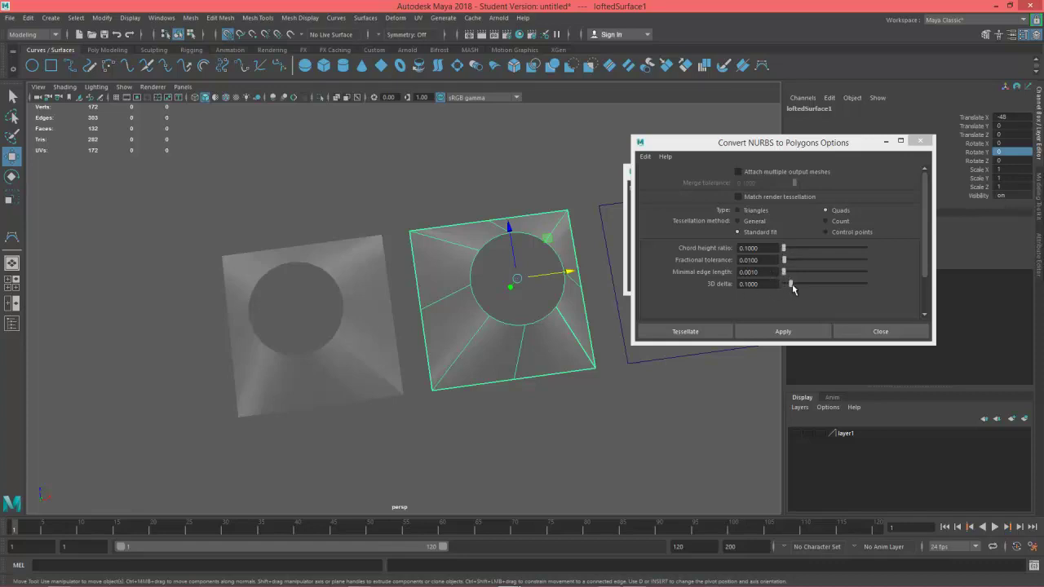
pyautogui.moveTo(791, 285); pyautogui.dragTo(927, 292)
pyautogui.click(784, 334)
pyautogui.moveTo(542, 388)
pyautogui.keyDown('alt'); pyautogui.mouseDown()
pyautogui.moveTo(531, 334)
pyautogui.moveTo(531, 414)
pyautogui.moveTo(529, 345)
pyautogui.moveTo(533, 375)
pyautogui.mouseUp(); pyautogui.keyUp('alt')
# - Move the new nurbsToPoly2 mesh to Translate X -98
pyautogui.click(542, 346)
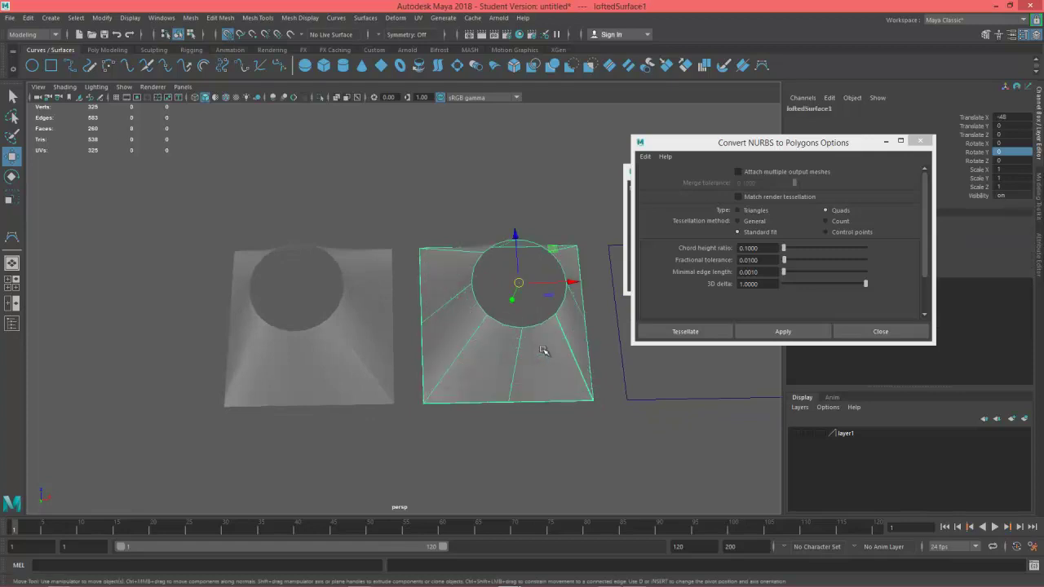
pyautogui.click(558, 341)
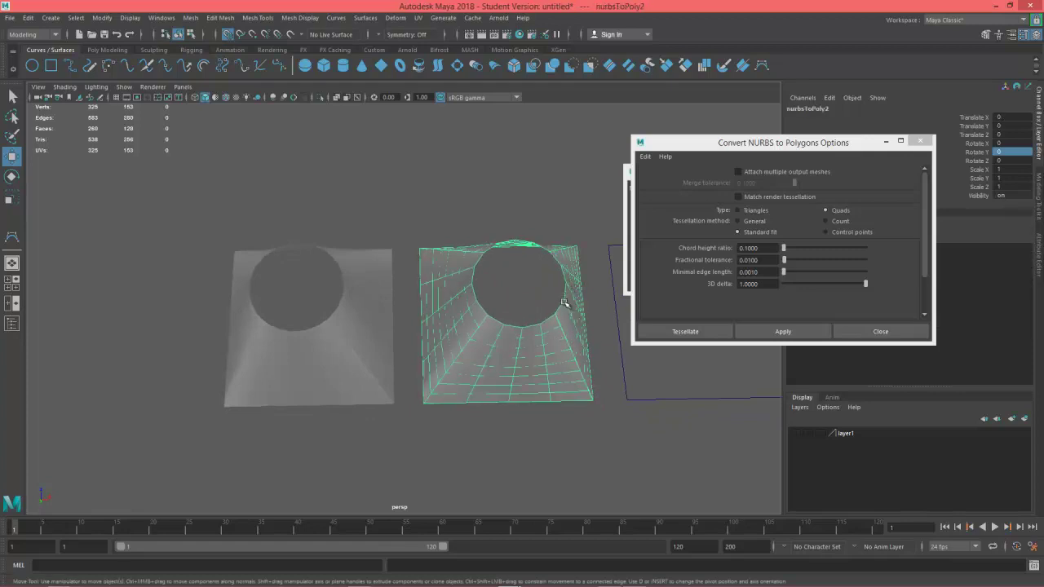
pyautogui.scroll(-3, 555, 302)
pyautogui.moveTo(619, 297); pyautogui.dragTo(402, 313)
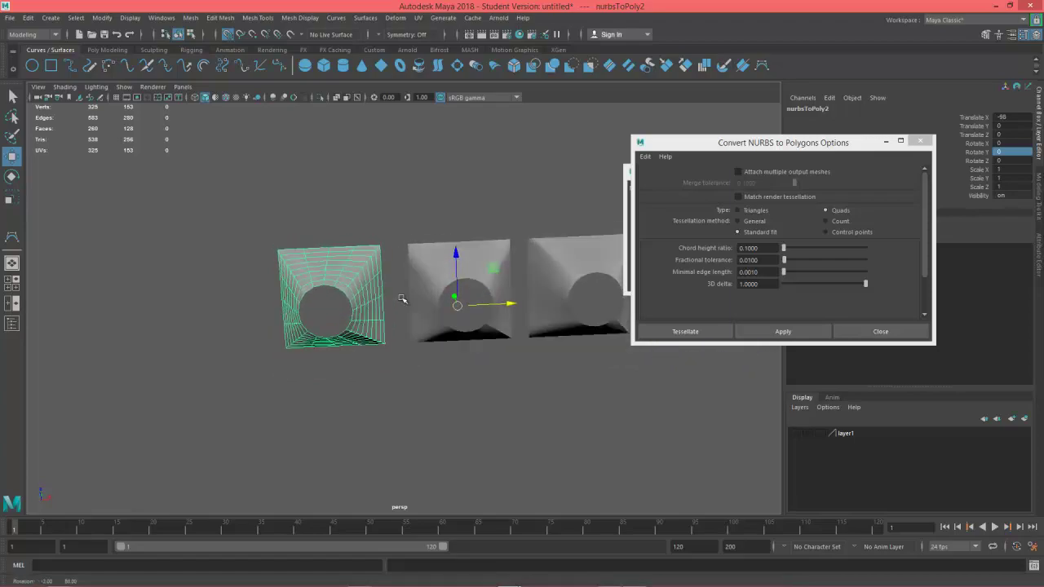